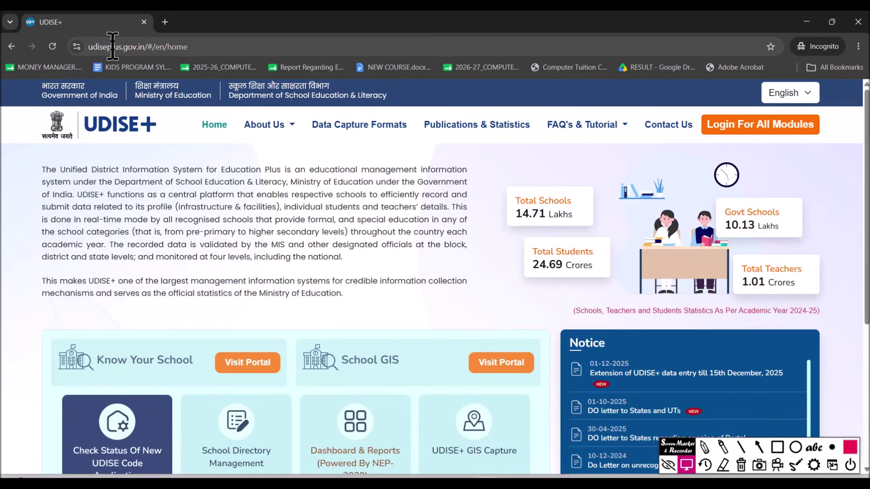
{"action": "left_click", "coordinate": [776, 448]}
{"action": "left_click_drag", "start_coordinate": [690, 104], "coordinate": [836, 158]}
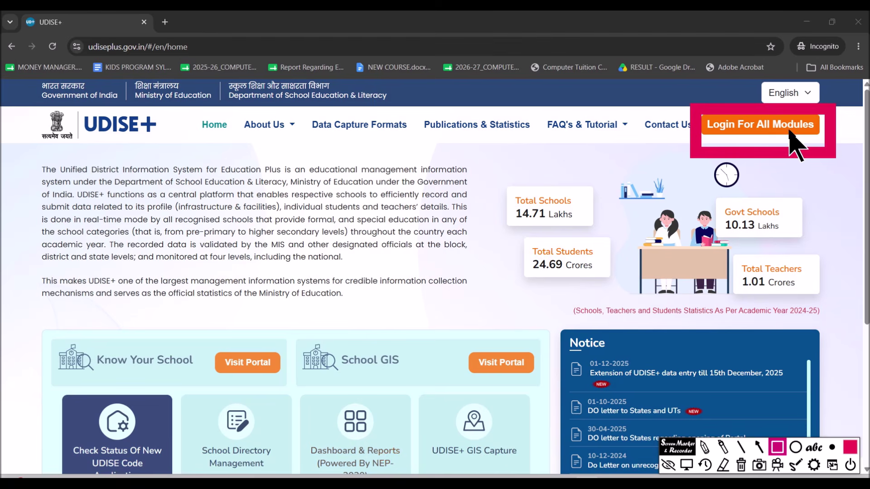
{"action": "left_click", "coordinate": [741, 465]}
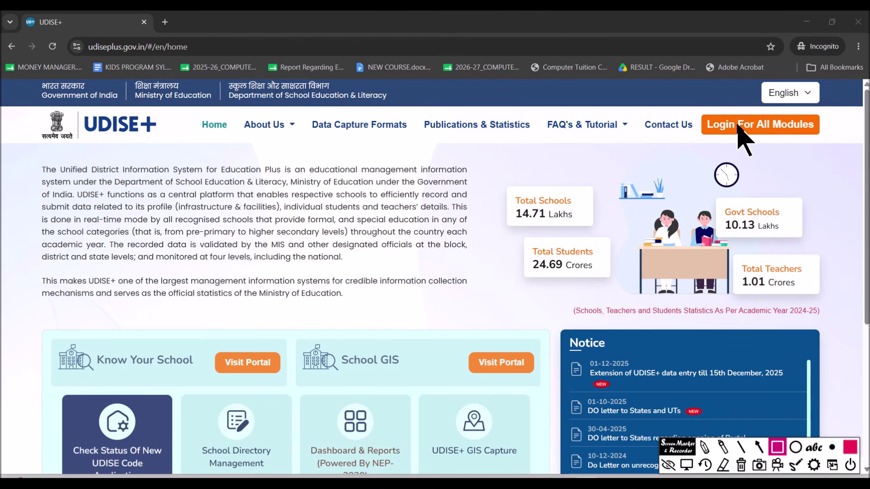
- Open the login page for all modules and choose the national level login
{"action": "left_click", "coordinate": [687, 465]}
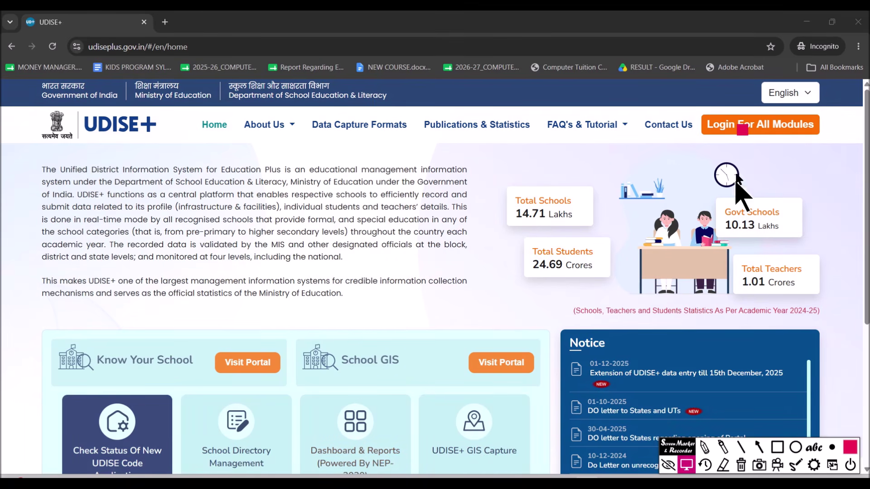
{"action": "left_click", "coordinate": [747, 129]}
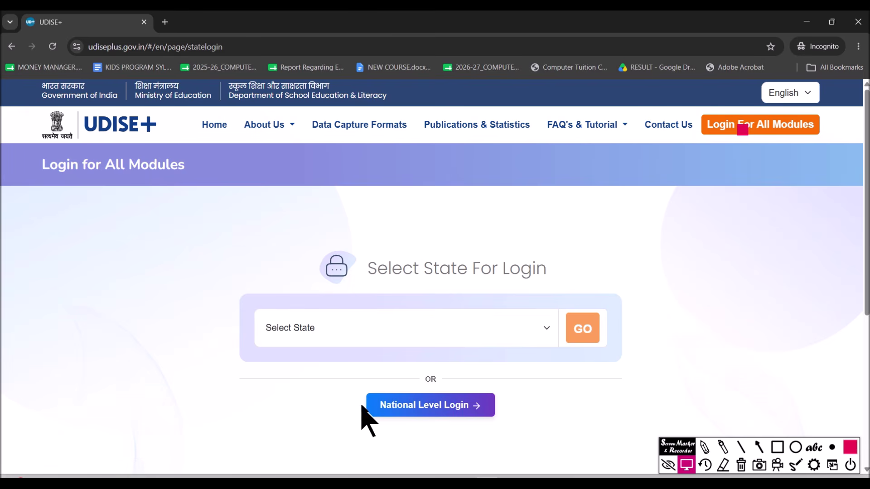
{"action": "left_click", "coordinate": [425, 410]}
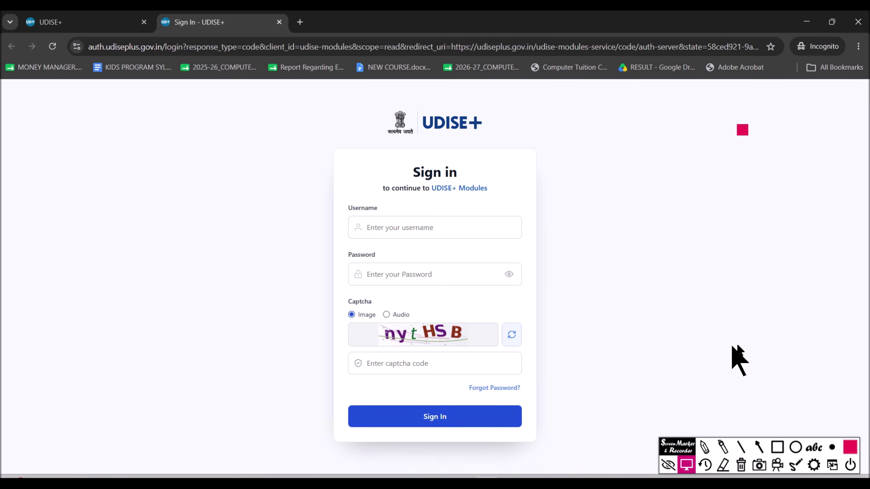
- Cover the Username field of the sign-in form with a solid red rectangle using the screen marker
{"action": "left_click", "coordinate": [777, 447]}
{"action": "mouse_move", "coordinate": [361, 211]}
{"action": "left_mouse_down"}
{"action": "mouse_move", "coordinate": [381, 226]}
{"action": "mouse_move", "coordinate": [478, 242]}
{"action": "mouse_move", "coordinate": [525, 233]}
{"action": "left_mouse_up"}
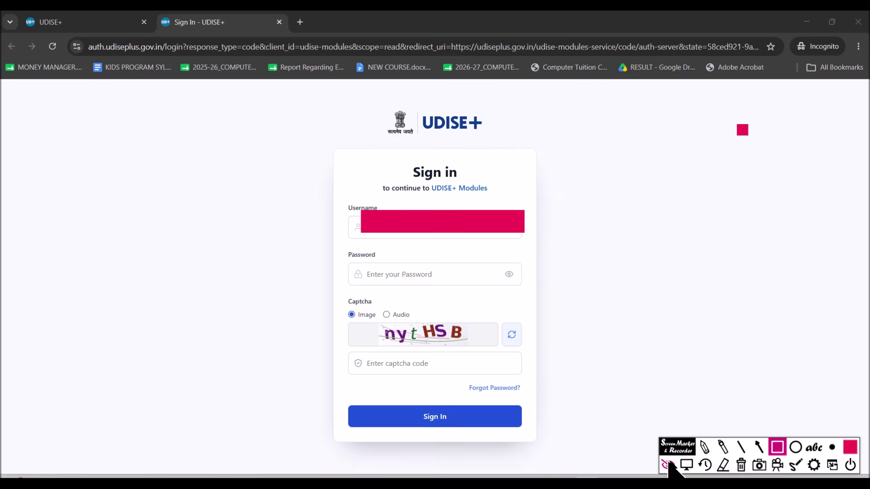
{"action": "left_click", "coordinate": [686, 465]}
- Sign in to UDISE+ Modules with the username, the account password and the captcha code
{"action": "left_click", "coordinate": [446, 232]}
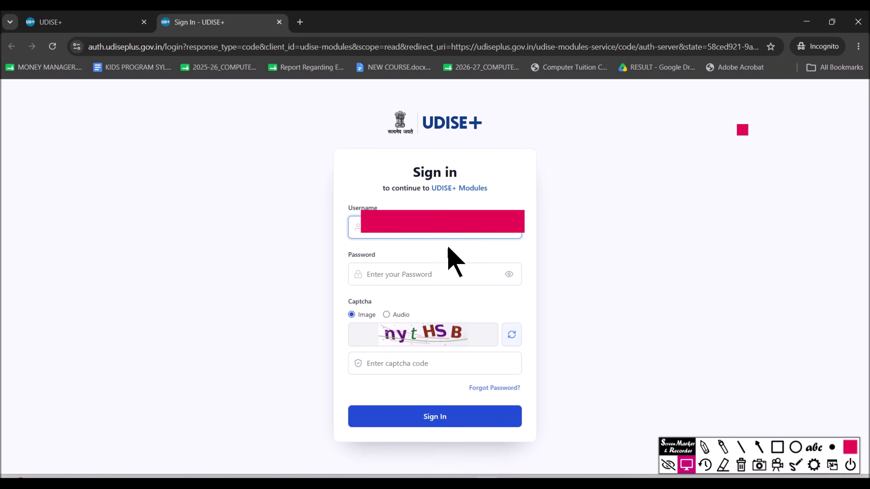
{"action": "left_click", "coordinate": [424, 273]}
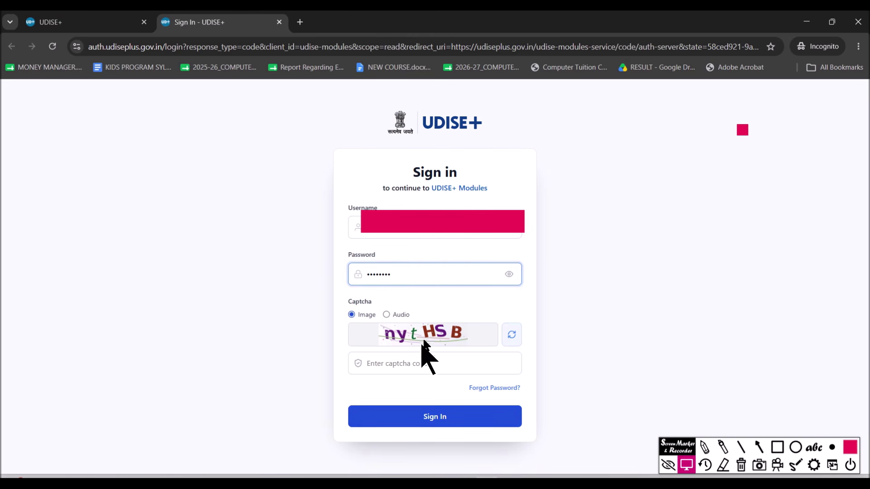
{"action": "left_click", "coordinate": [400, 363]}
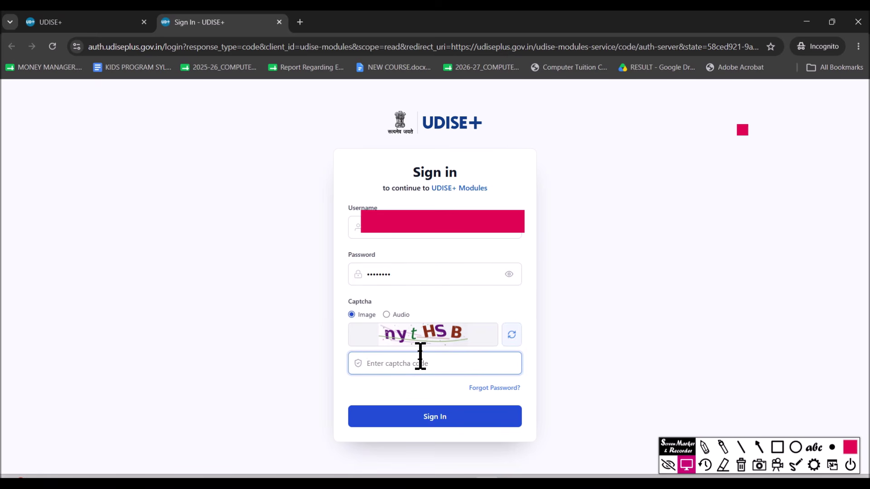
{"action": "type", "text": "n"}
{"action": "left_click", "coordinate": [437, 416]}
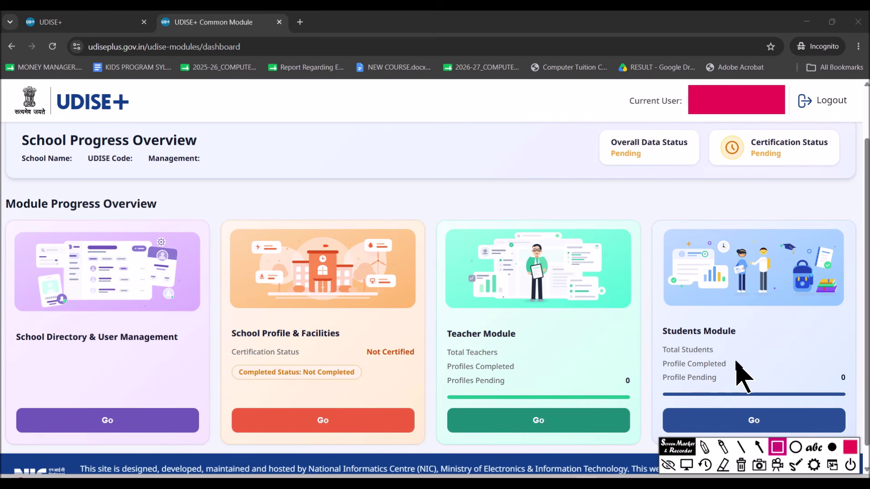
- Open the School Directory & User Management module from the module progress overview
{"action": "left_click", "coordinate": [683, 467]}
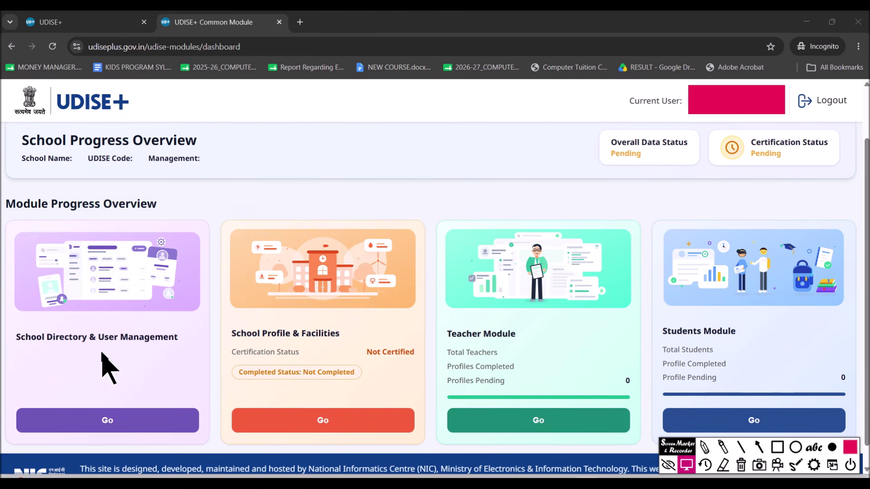
{"action": "left_click", "coordinate": [130, 416]}
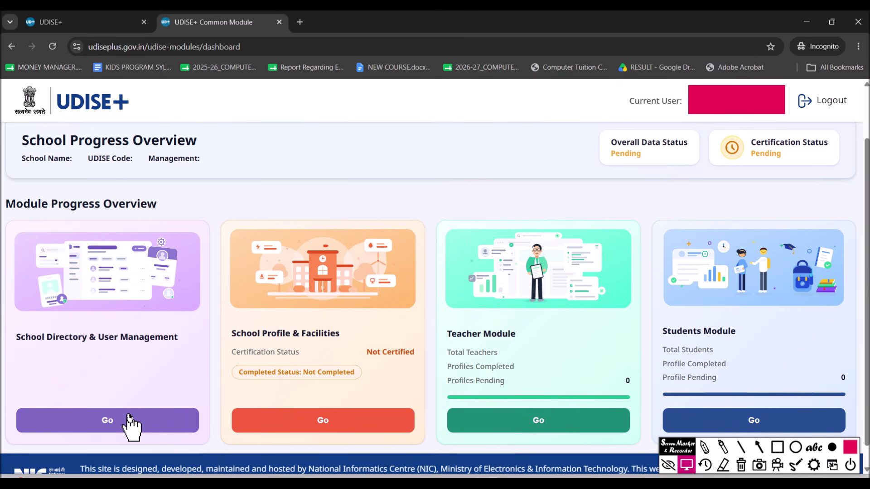
{"action": "left_click", "coordinate": [129, 420]}
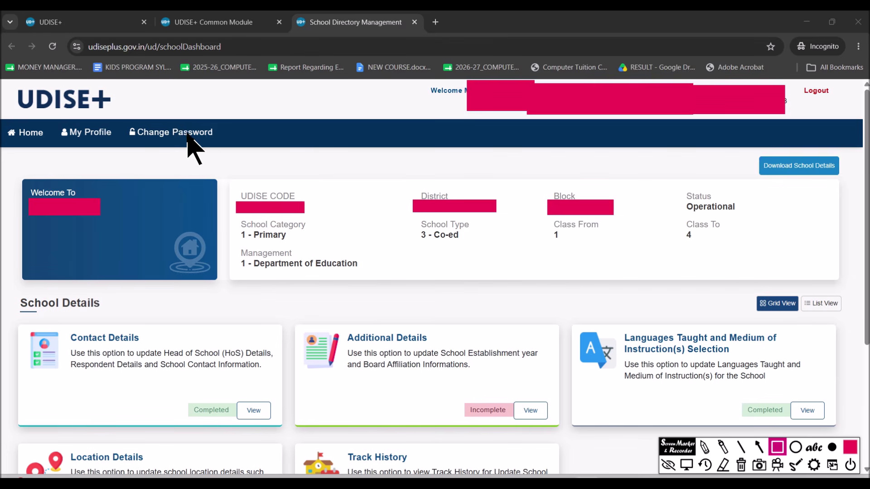
- Open the Change Password page of the School Directory Management site
{"action": "left_click", "coordinate": [686, 465]}
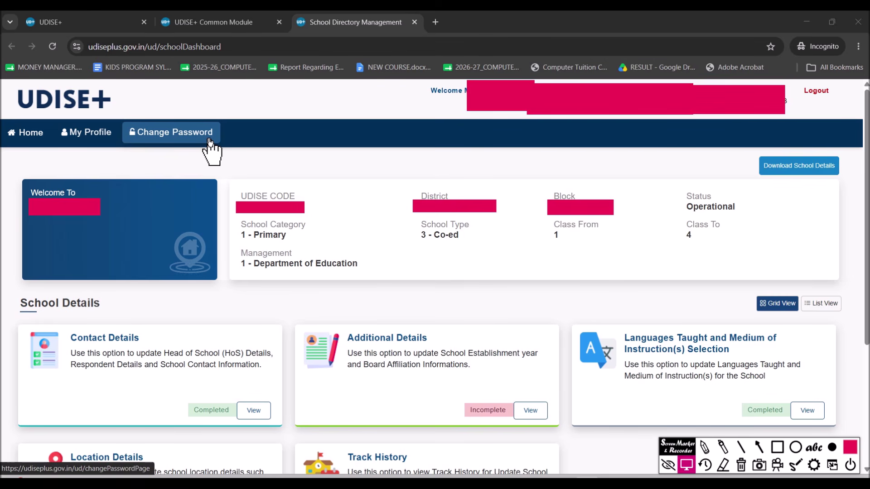
{"action": "left_click", "coordinate": [182, 136]}
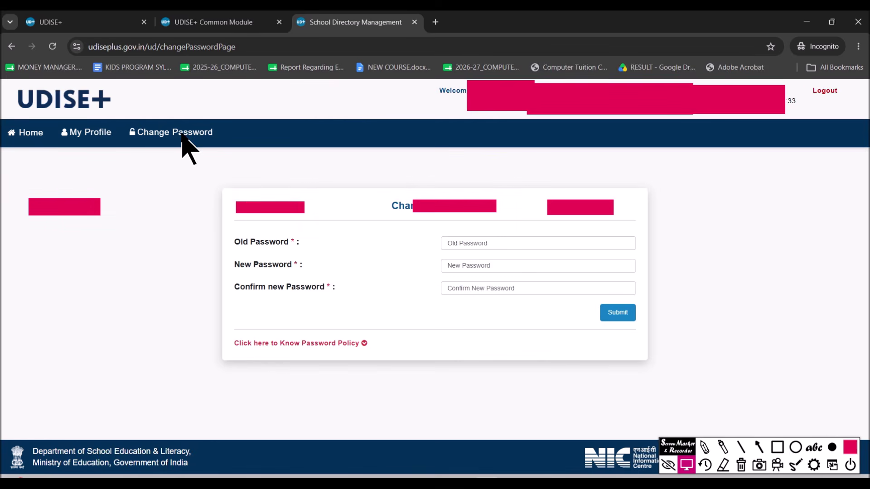
{"action": "left_click", "coordinate": [493, 245]}
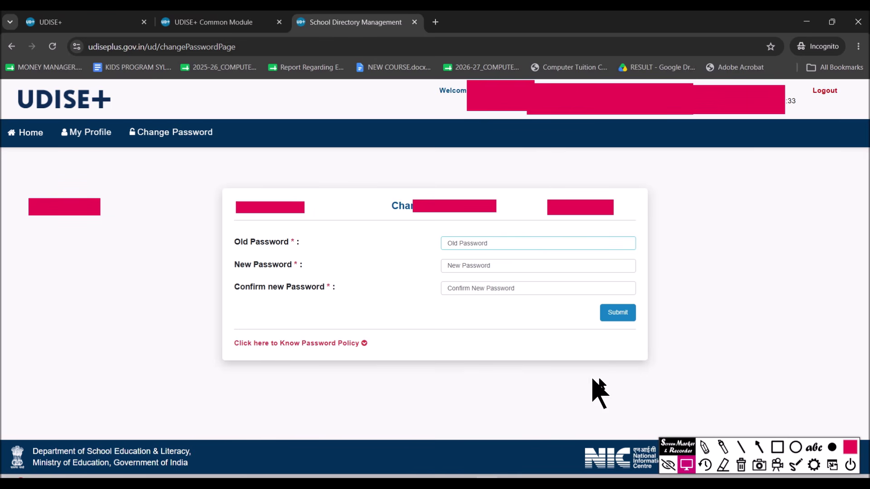
- Erase the four red marker rectangles lying over and beside the Change Password form
{"action": "left_click", "coordinate": [723, 464]}
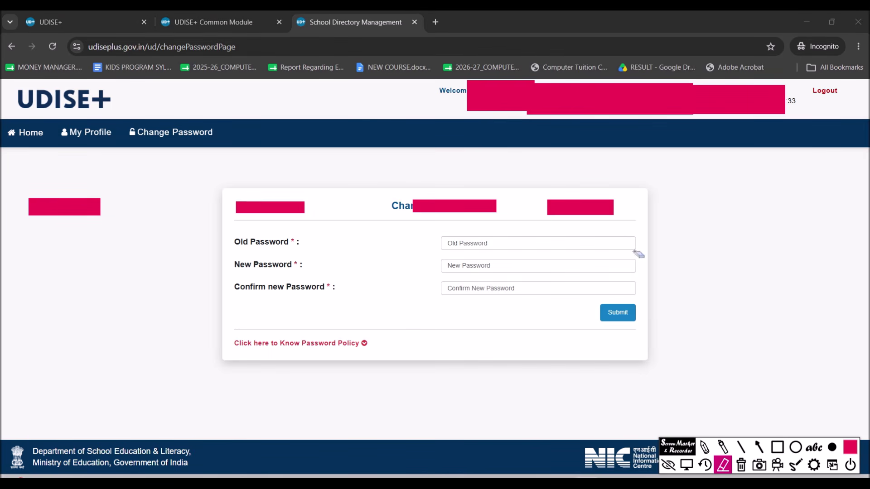
{"action": "left_click", "coordinate": [566, 202]}
{"action": "left_click", "coordinate": [416, 210]}
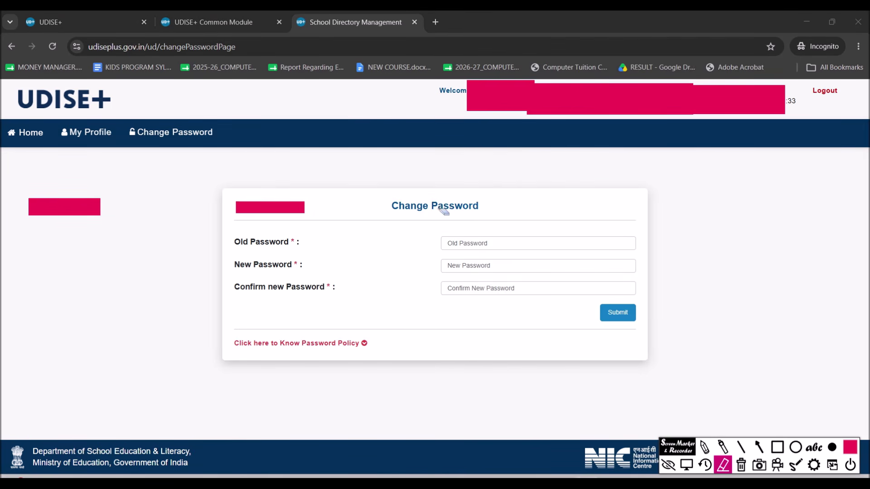
{"action": "left_click", "coordinate": [272, 209]}
{"action": "left_click", "coordinate": [56, 211]}
{"action": "left_click", "coordinate": [686, 465]}
- Enter the old password, the new password and its confirmation, submit the change and highlight the result message
{"action": "left_click", "coordinate": [467, 249]}
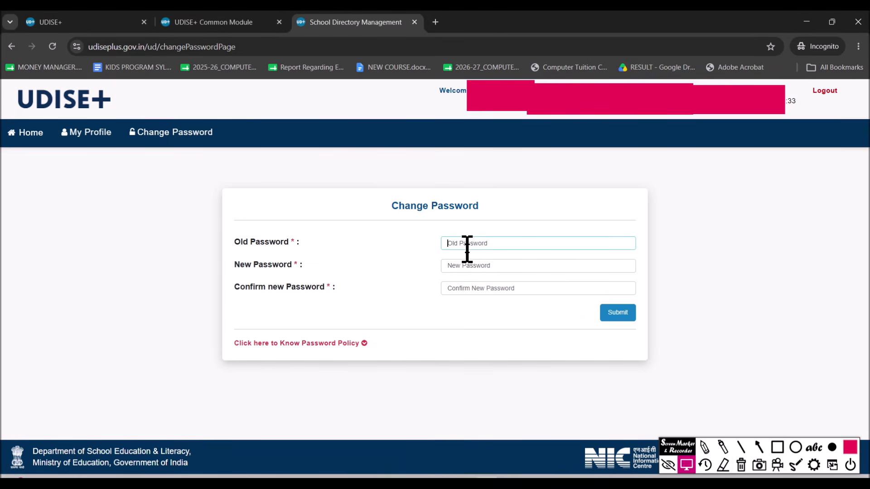
{"action": "left_click", "coordinate": [462, 266]}
{"action": "left_click", "coordinate": [468, 290]}
{"action": "left_click", "coordinate": [481, 266]}
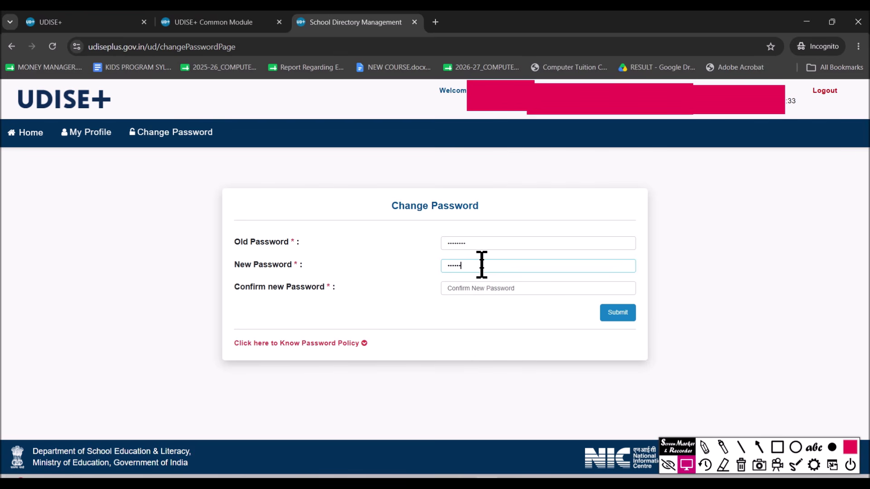
{"action": "key", "text": "Tab"}
{"action": "type", "text": "a"}
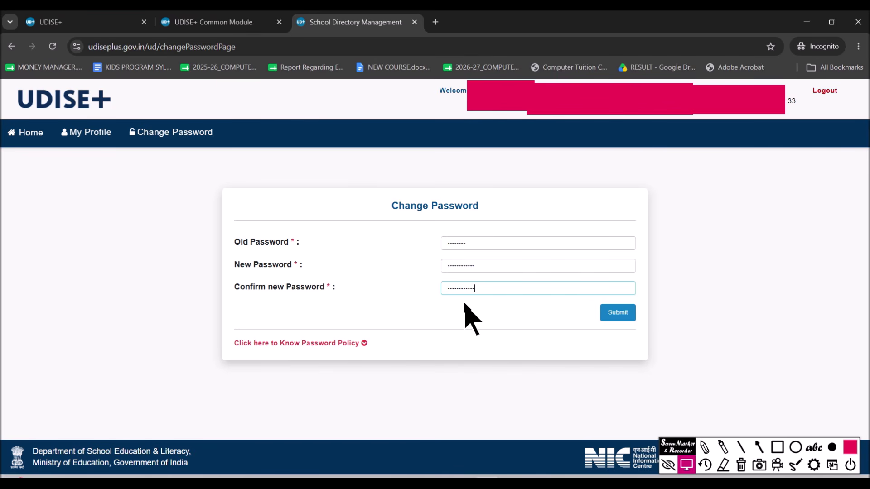
{"action": "left_click", "coordinate": [618, 314]}
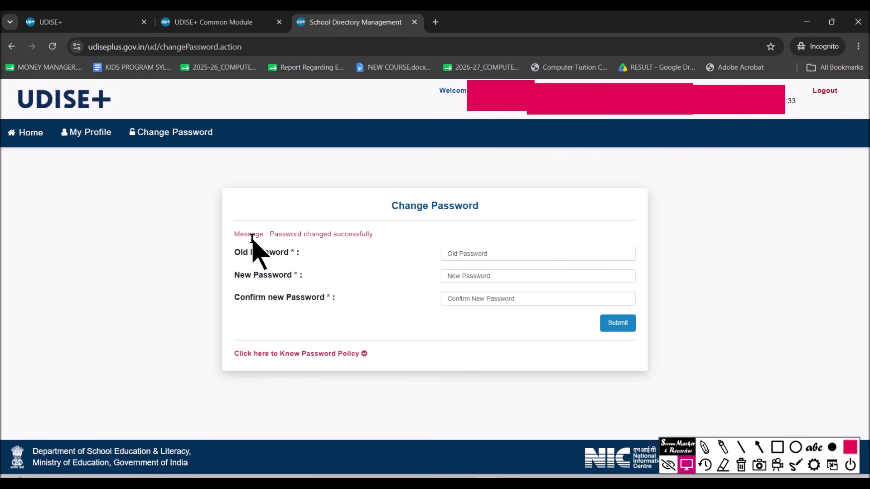
{"action": "left_click_drag", "start_coordinate": [233, 234], "coordinate": [383, 239]}
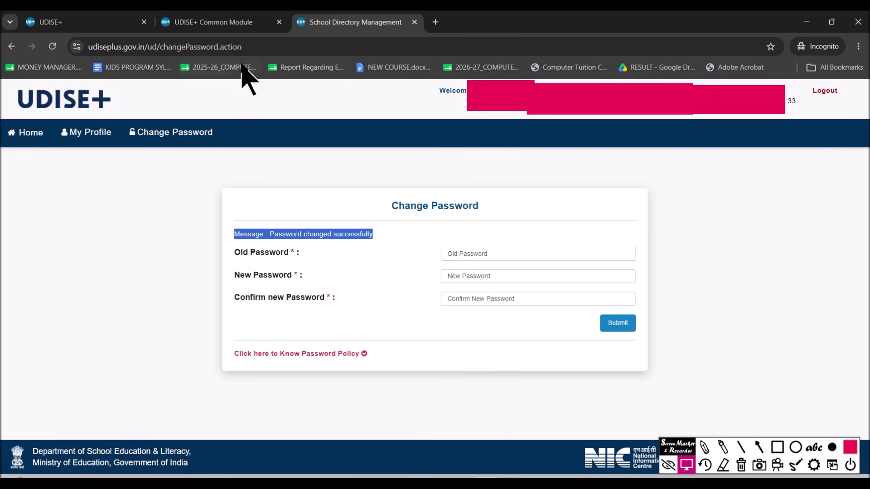
- Return to the UDISE+ modules dashboard and open the Students Module for the current academic year 2026-27
{"action": "left_click", "coordinate": [223, 27]}
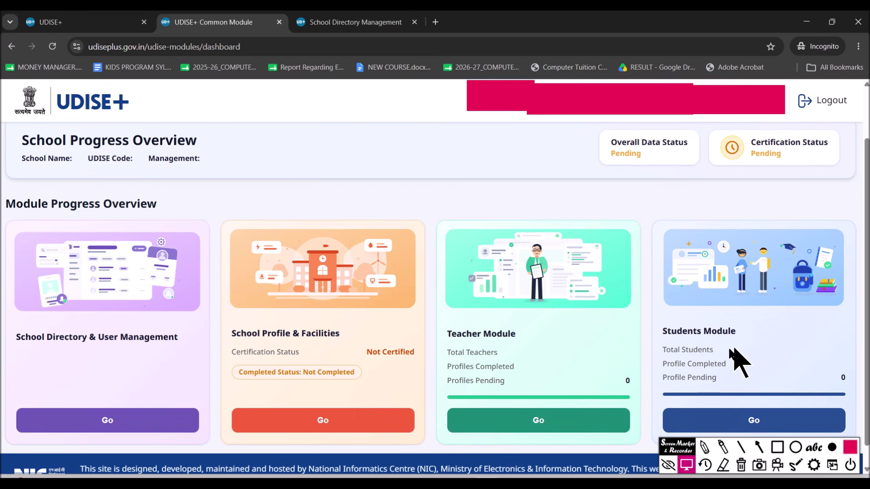
{"action": "left_click", "coordinate": [750, 423]}
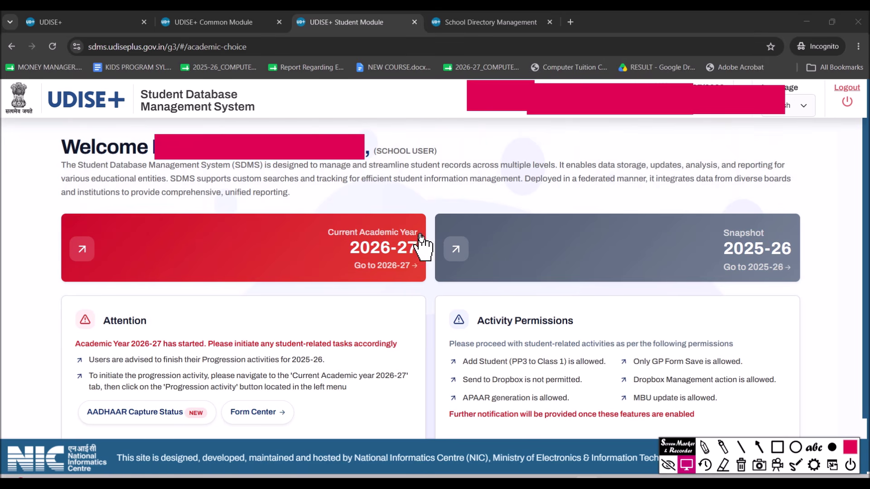
{"action": "left_click", "coordinate": [379, 257]}
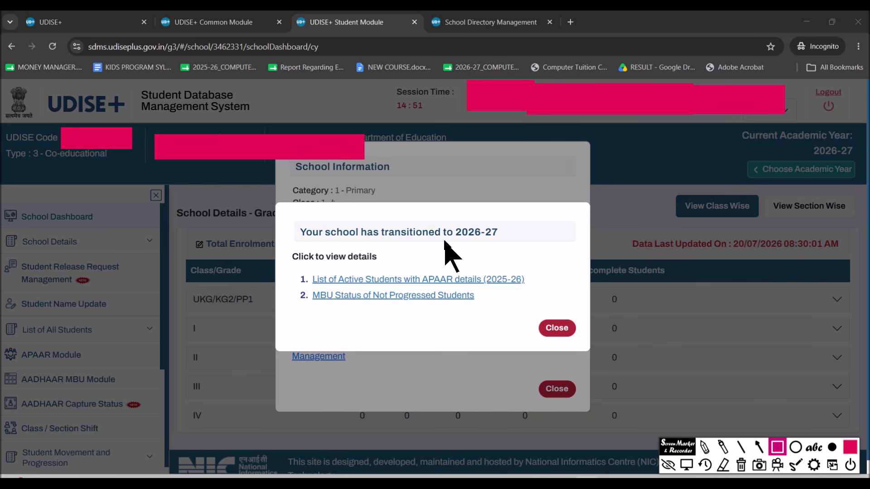
- Close the 2026-27 transition notice and the School Information dialog
{"action": "left_click", "coordinate": [686, 465]}
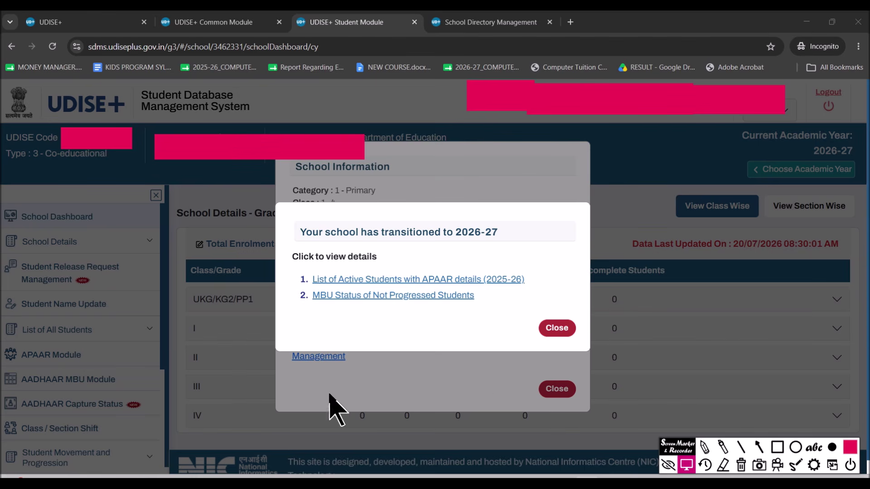
{"action": "left_click", "coordinate": [560, 328]}
{"action": "left_click", "coordinate": [556, 390]}
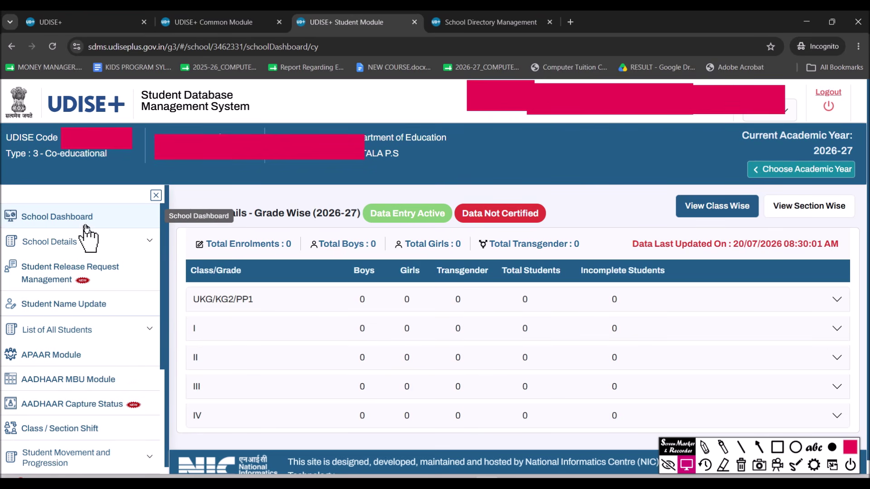
- Look through the School Details options and open Student Release Request Management
{"action": "left_click", "coordinate": [159, 250]}
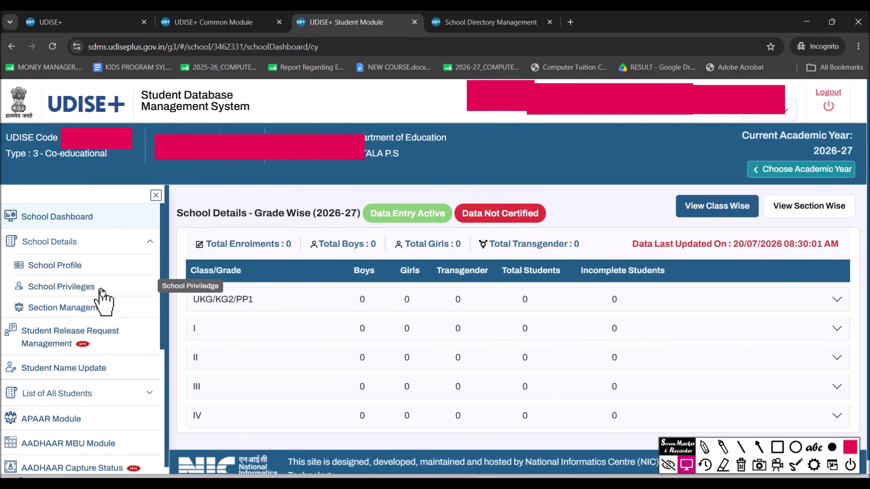
{"action": "scroll", "coordinate": [93, 335], "scroll_direction": "down", "scroll_amount": 2}
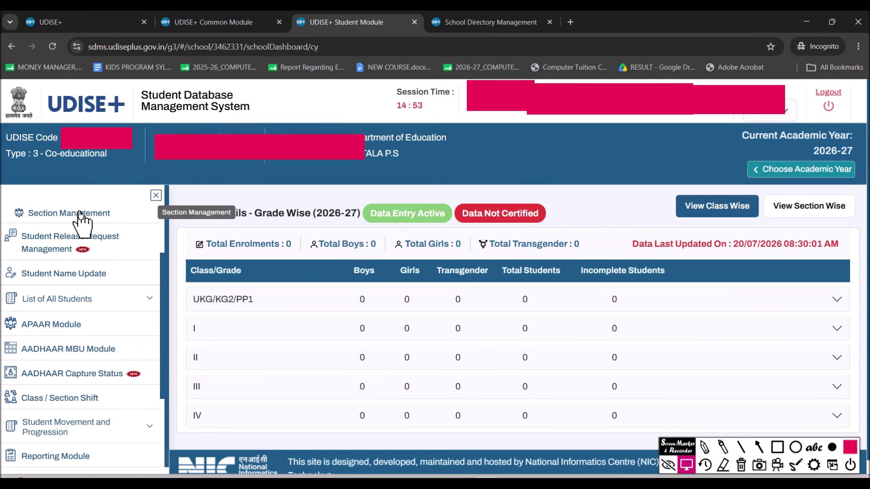
{"action": "left_click", "coordinate": [60, 252]}
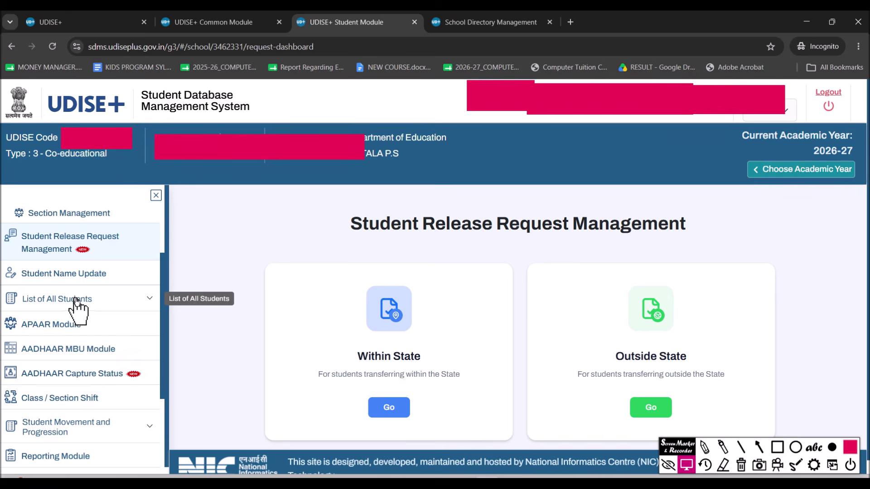
- Look through the List of All Students options and open the Reporting Module
{"action": "left_click", "coordinate": [91, 300]}
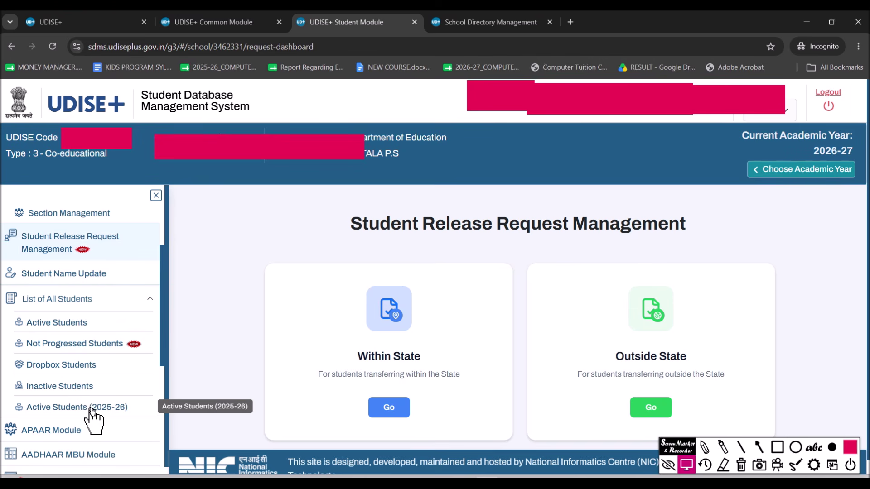
{"action": "scroll", "coordinate": [111, 399], "scroll_direction": "down", "scroll_amount": 3}
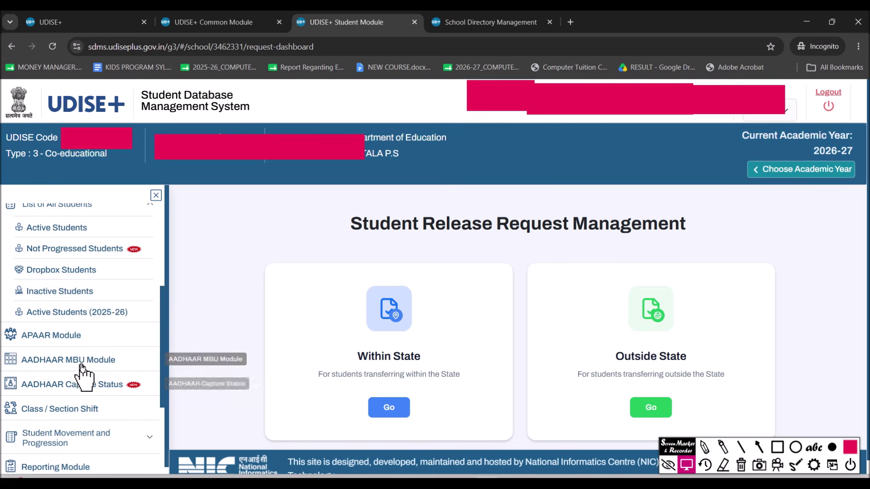
{"action": "scroll", "coordinate": [83, 348], "scroll_direction": "down", "scroll_amount": 1}
{"action": "scroll", "coordinate": [81, 344], "scroll_direction": "down", "scroll_amount": 3}
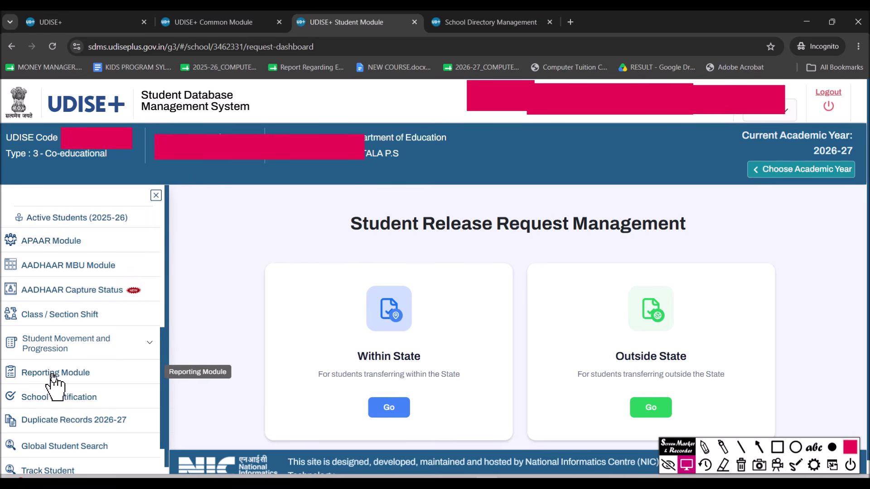
{"action": "left_click", "coordinate": [72, 380]}
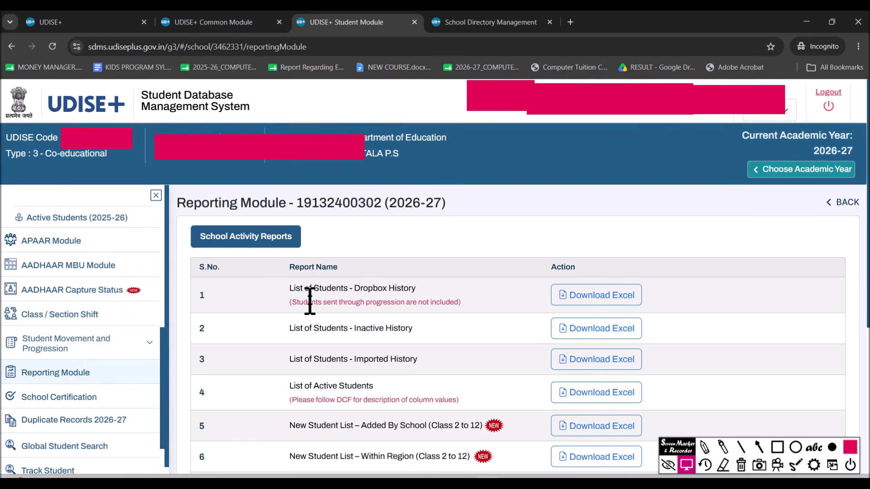
- Look over the School Activity Reports list and open the Progression Activity entry page under Student Movement and Progression
{"action": "scroll", "coordinate": [427, 299], "scroll_direction": "down", "scroll_amount": 2}
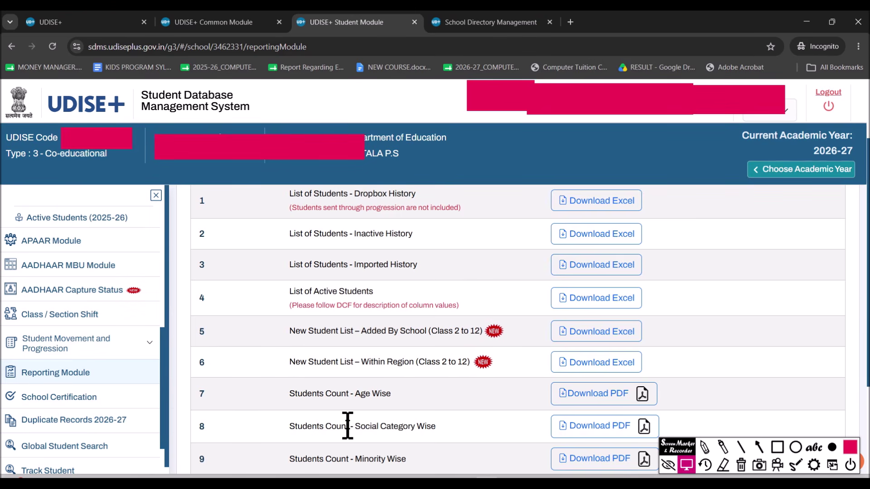
{"action": "scroll", "coordinate": [465, 421], "scroll_direction": "down", "scroll_amount": 2}
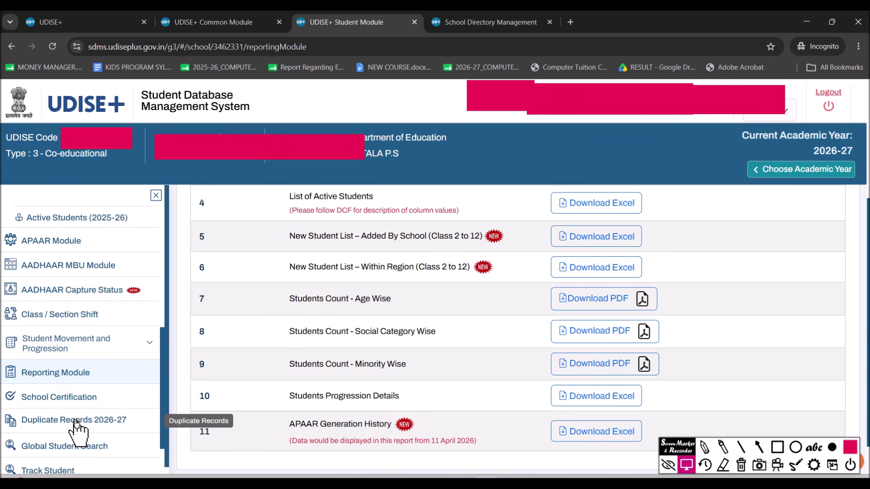
{"action": "left_click", "coordinate": [128, 349]}
{"action": "scroll", "coordinate": [128, 350], "scroll_direction": "down", "scroll_amount": 2}
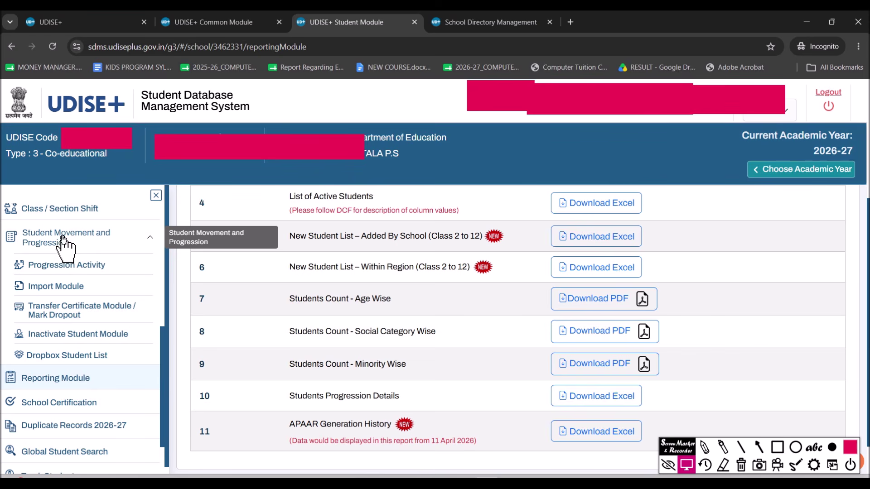
{"action": "left_click", "coordinate": [82, 269]}
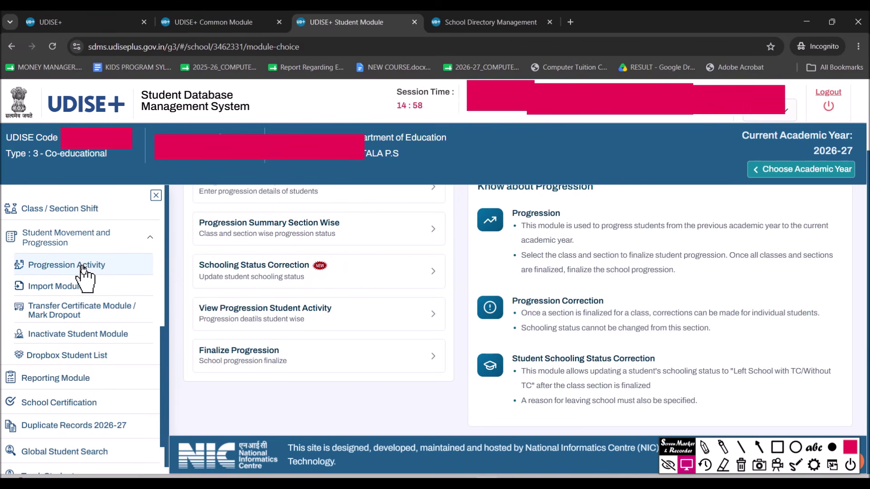
{"action": "scroll", "coordinate": [317, 301], "scroll_direction": "up", "scroll_amount": 2}
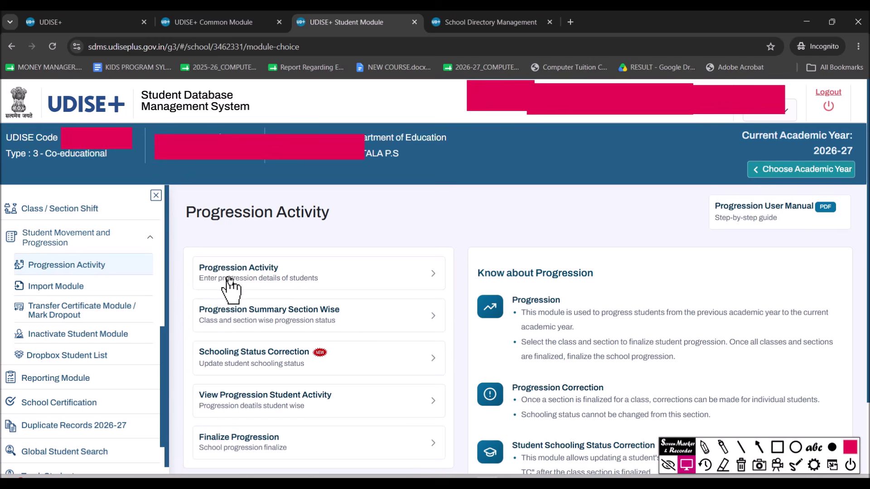
{"action": "left_click", "coordinate": [276, 282]}
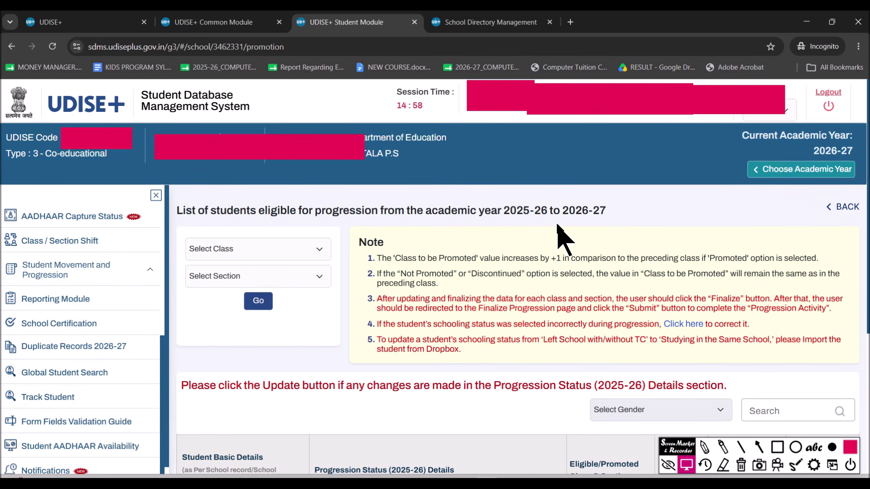
- Load the list of students eligible for progression for class UKG/KG2/PP1, section A
{"action": "left_click", "coordinate": [233, 252]}
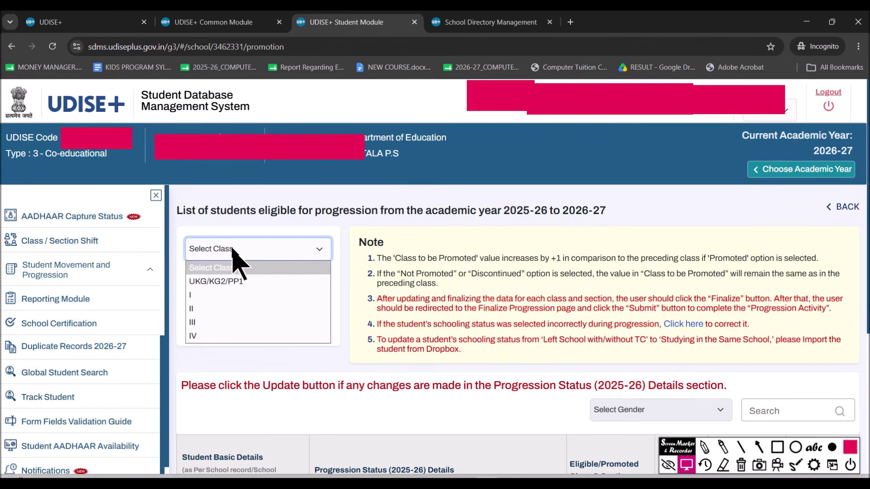
{"action": "left_click", "coordinate": [227, 281]}
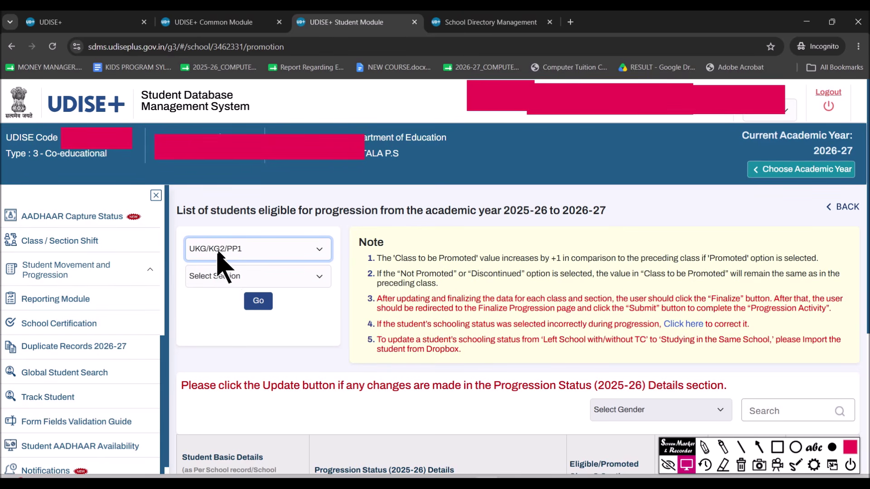
{"action": "left_click", "coordinate": [217, 280]}
{"action": "left_click", "coordinate": [240, 307]}
{"action": "left_click", "coordinate": [259, 300]}
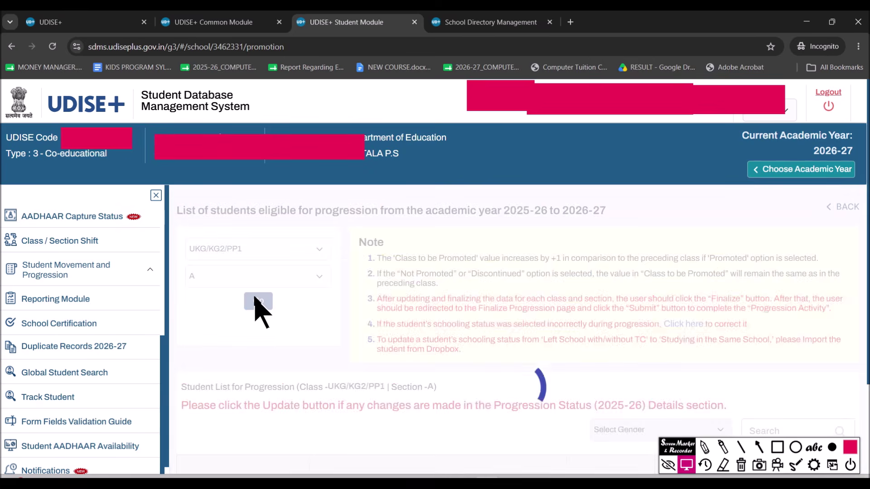
{"action": "left_click", "coordinate": [230, 251]}
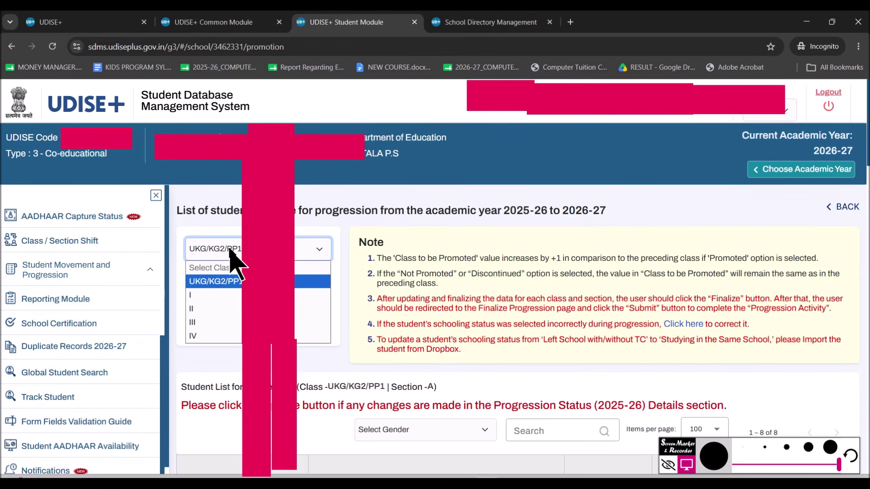
{"action": "left_click", "coordinate": [220, 284]}
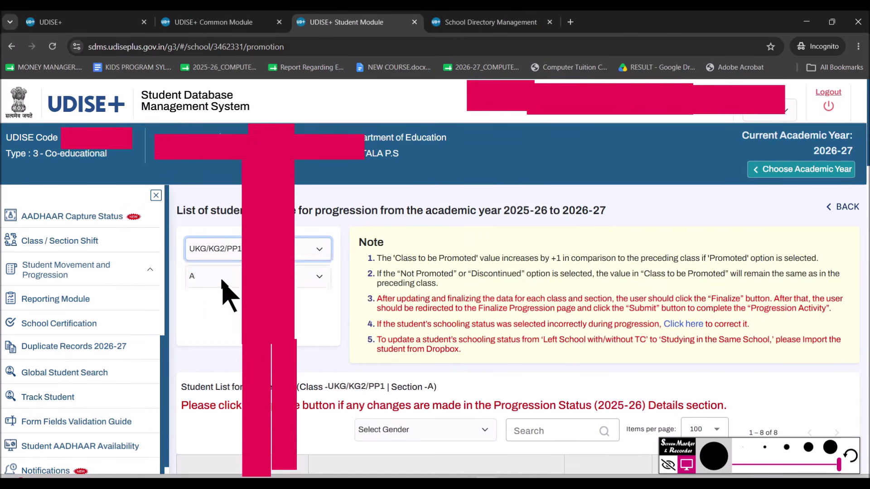
{"action": "left_click", "coordinate": [218, 276]}
{"action": "left_click", "coordinate": [216, 307]}
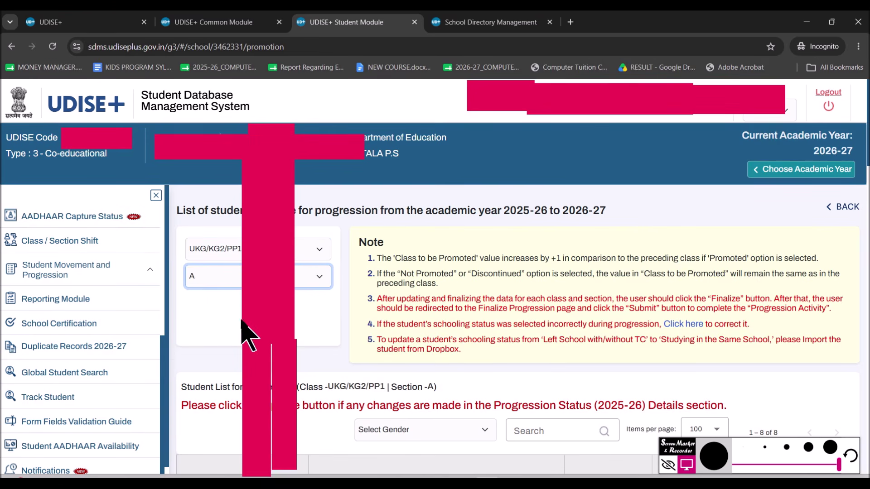
{"action": "left_click", "coordinate": [266, 312]}
- Examine the progression details and status of every student in the UKG/KG2/PP1 section A list
{"action": "scroll", "coordinate": [458, 312], "scroll_direction": "down", "scroll_amount": 2}
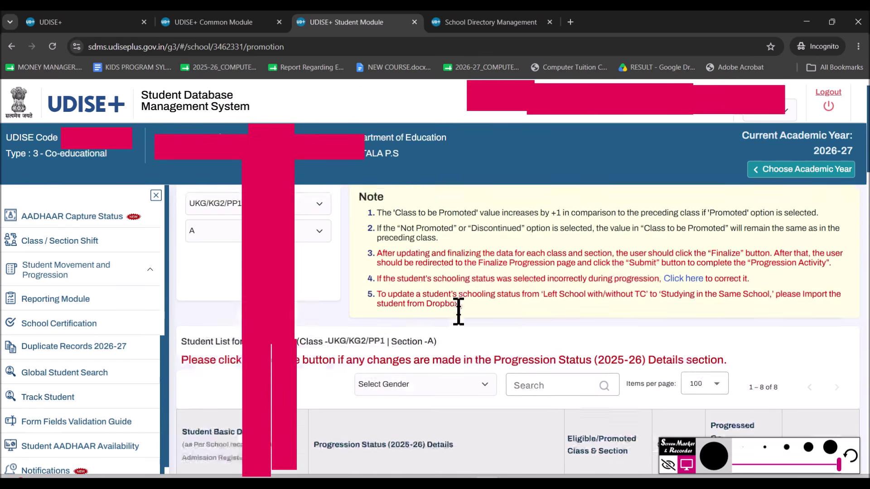
{"action": "scroll", "coordinate": [459, 312], "scroll_direction": "down", "scroll_amount": 2}
{"action": "scroll", "coordinate": [459, 312], "scroll_direction": "down", "scroll_amount": 8}
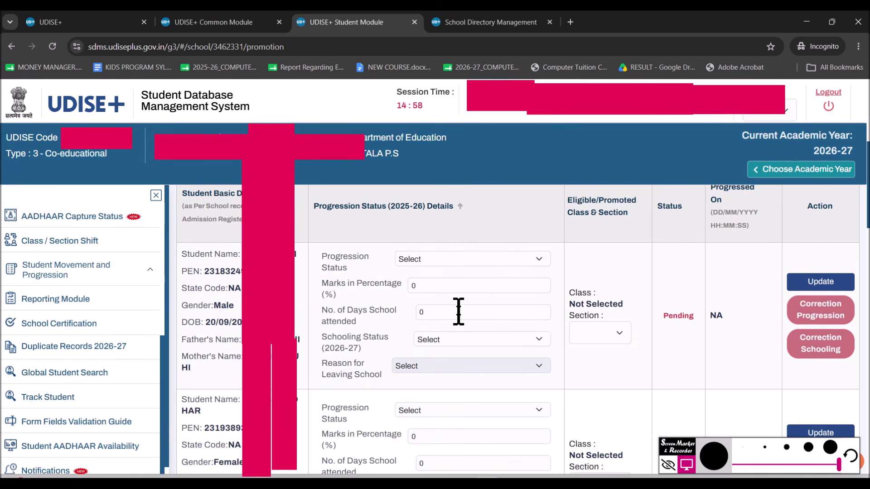
{"action": "scroll", "coordinate": [465, 325], "scroll_direction": "down", "scroll_amount": 2}
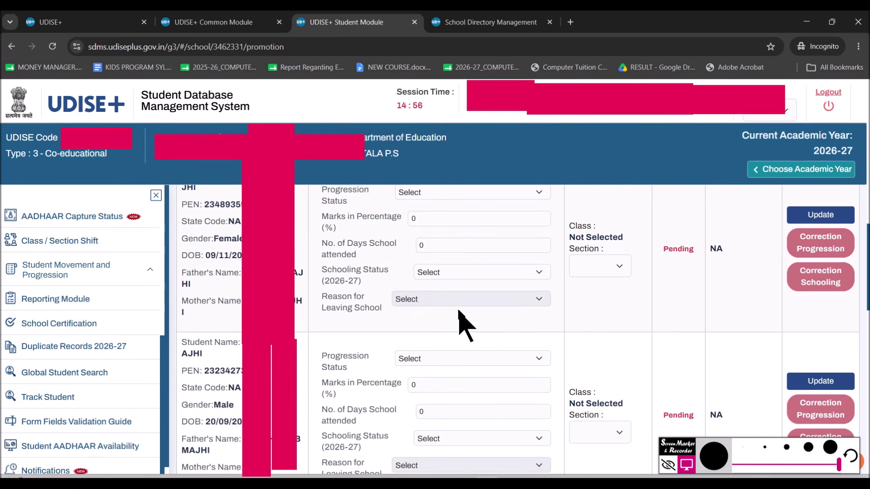
{"action": "scroll", "coordinate": [459, 312], "scroll_direction": "down", "scroll_amount": 2}
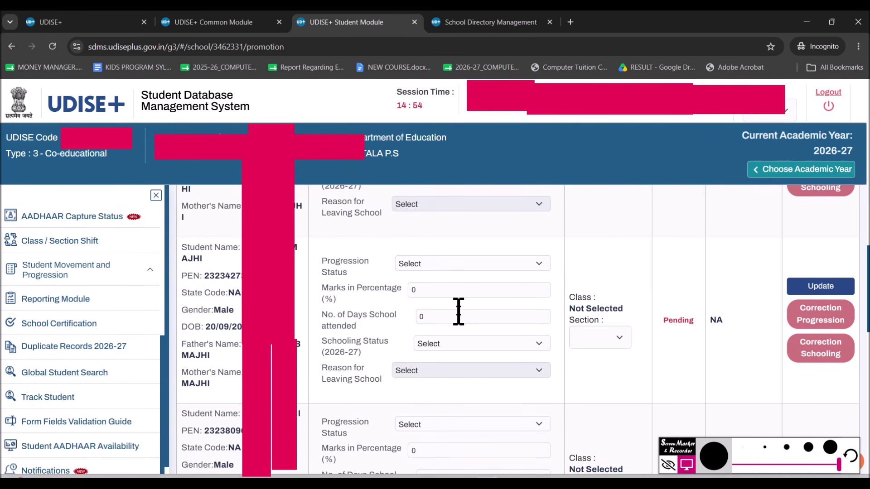
{"action": "scroll", "coordinate": [459, 312], "scroll_direction": "down", "scroll_amount": 8}
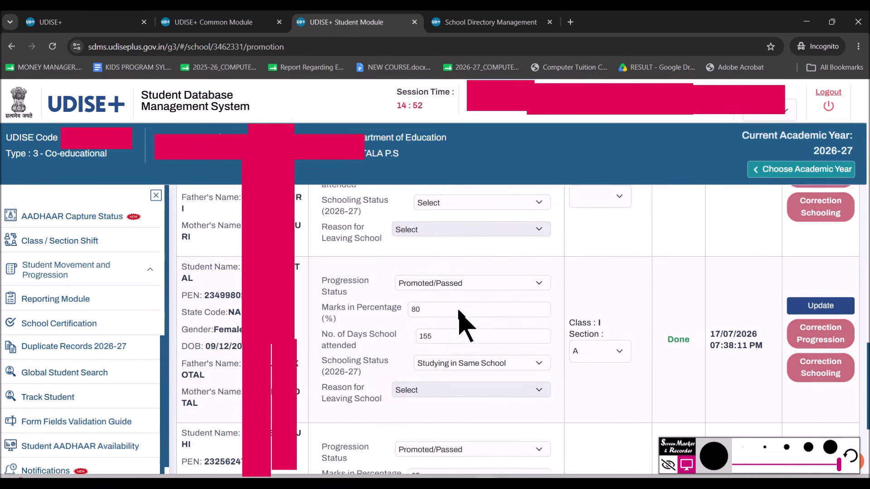
{"action": "scroll", "coordinate": [465, 325], "scroll_direction": "down", "scroll_amount": 1}
{"action": "scroll", "coordinate": [465, 325], "scroll_direction": "down", "scroll_amount": 3}
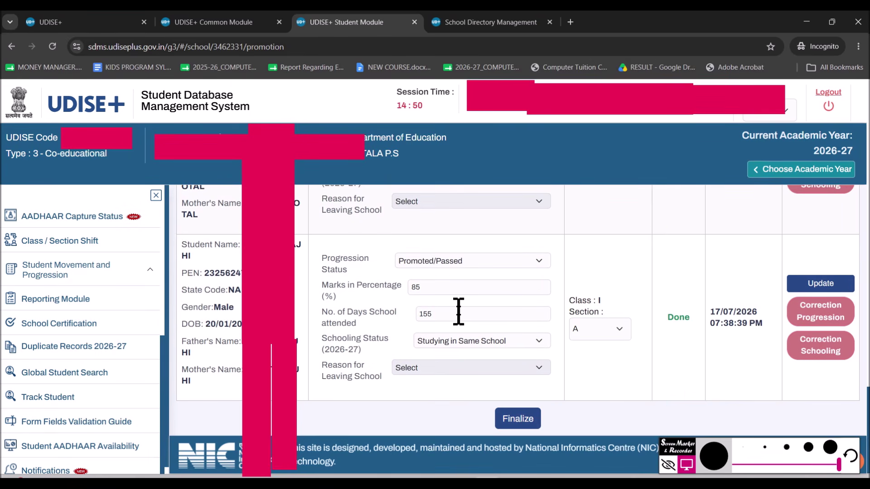
{"action": "scroll", "coordinate": [459, 312], "scroll_direction": "up", "scroll_amount": 15}
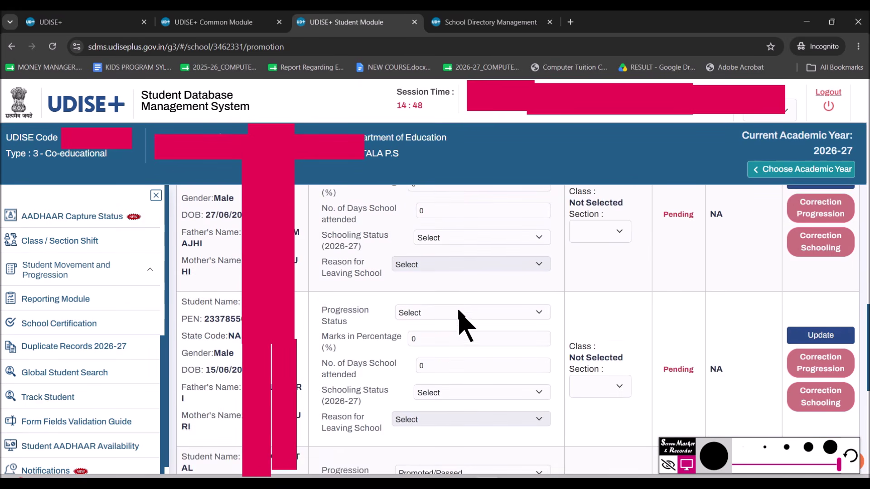
{"action": "scroll", "coordinate": [462, 317], "scroll_direction": "up", "scroll_amount": 3}
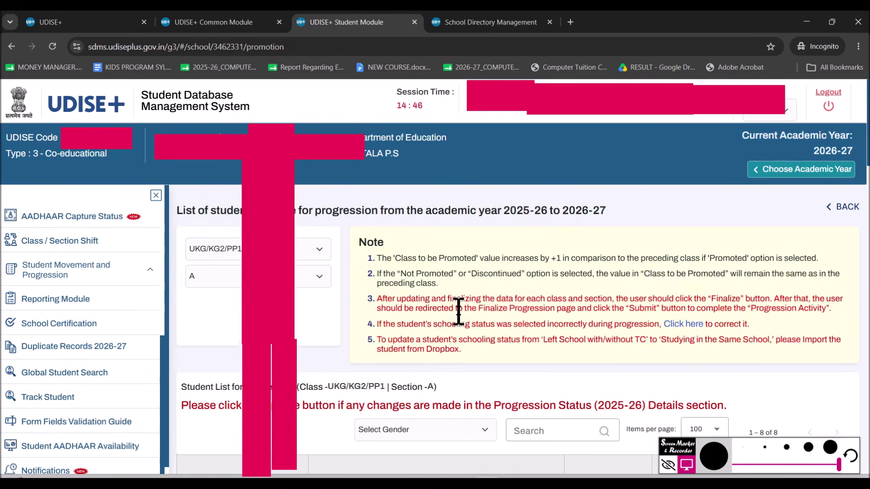
- For the first listed student, set progression status to Promoted/Passed, marks to 65 percent and school days attended to 145
{"action": "scroll", "coordinate": [462, 317], "scroll_direction": "down", "scroll_amount": 5}
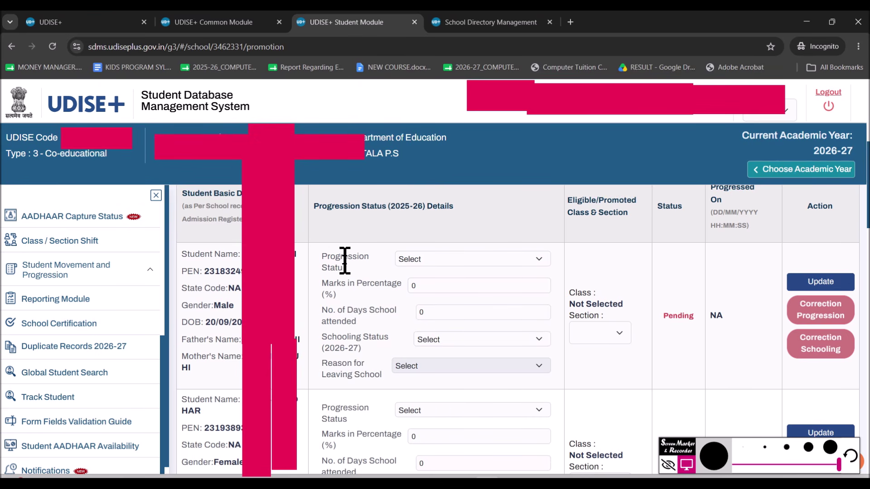
{"action": "left_click", "coordinate": [418, 271]}
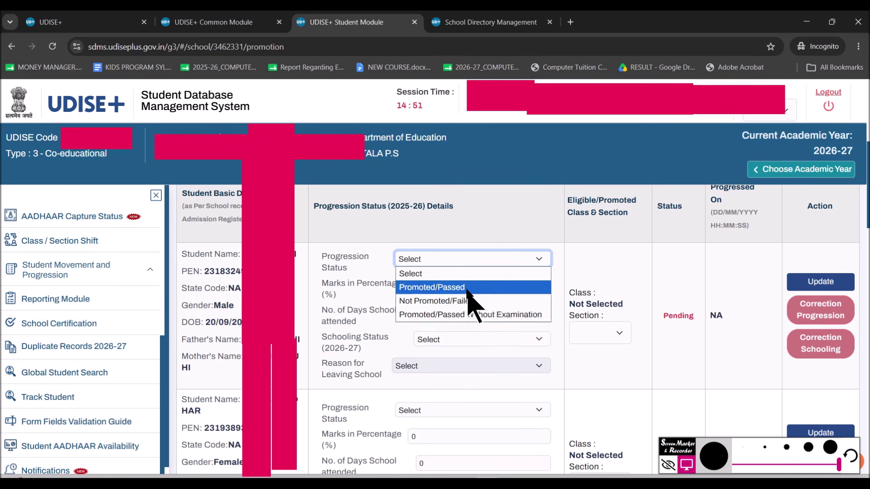
{"action": "left_click", "coordinate": [433, 287]}
{"action": "left_click", "coordinate": [416, 286]}
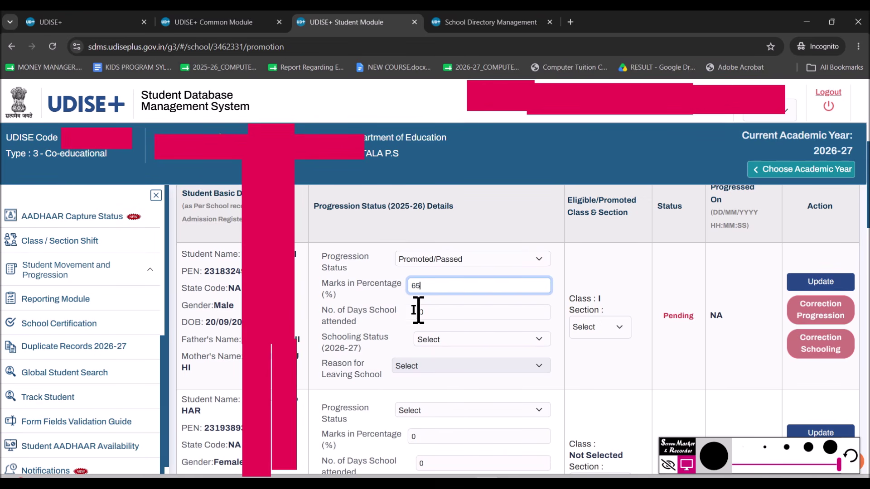
{"action": "key", "text": "Tab"}
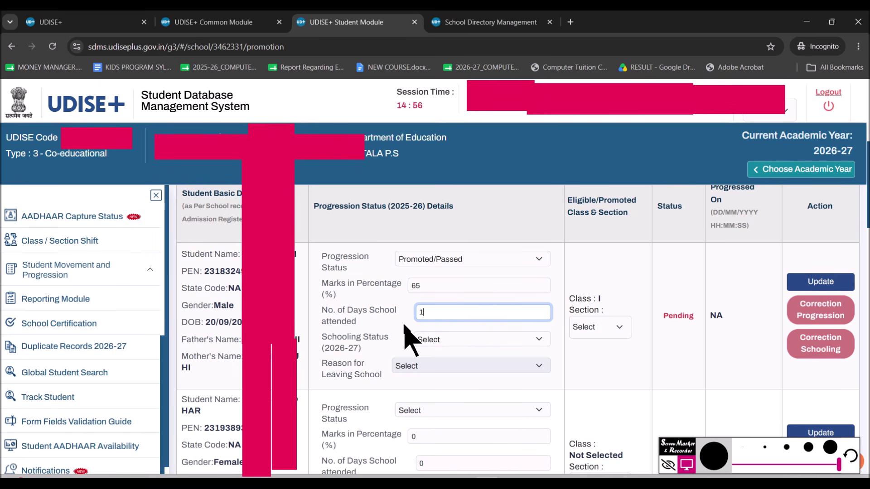
{"action": "type", "text": "45"}
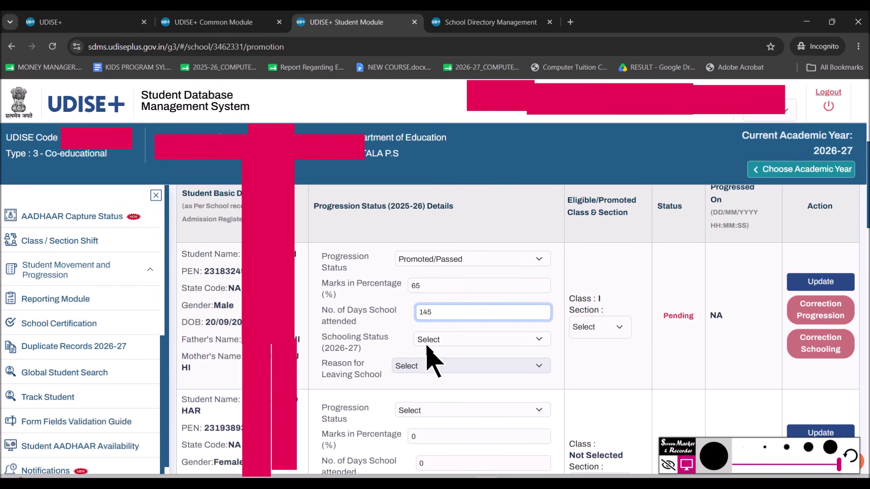
- Set the first student's schooling status to Studying in Same School and section to A, and save the record
{"action": "left_click", "coordinate": [443, 343]}
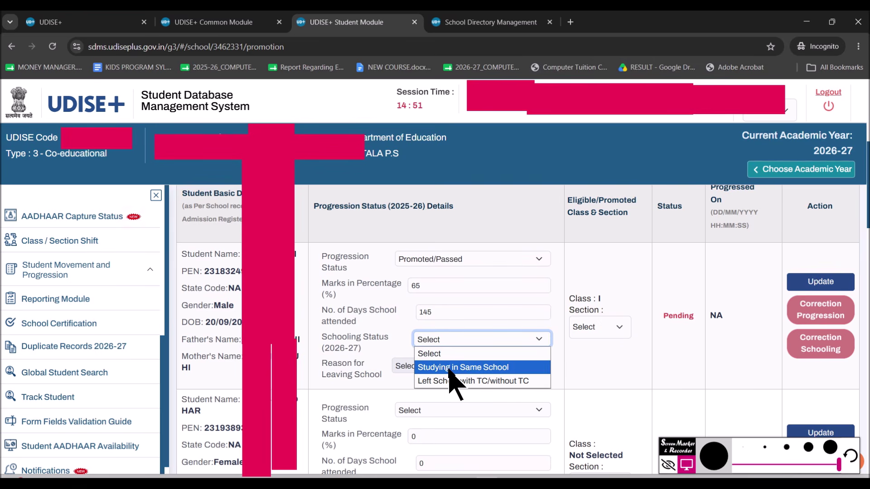
{"action": "left_click", "coordinate": [474, 368]}
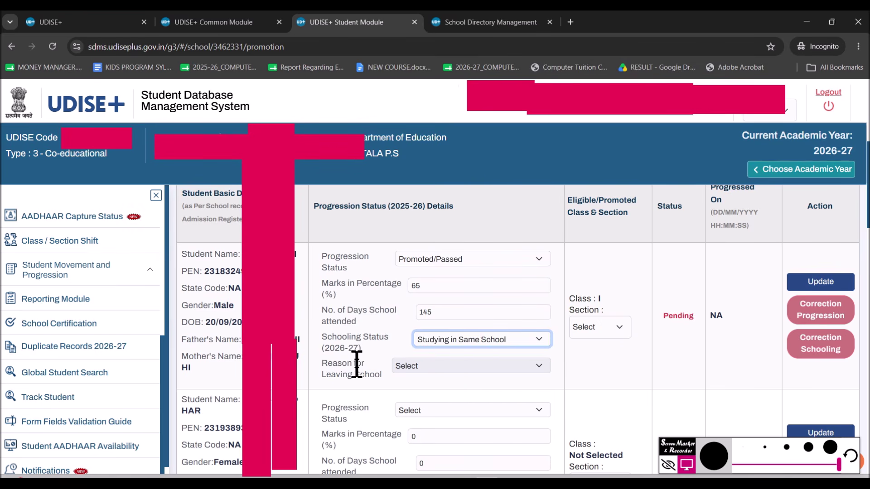
{"action": "left_click", "coordinate": [585, 327]}
{"action": "left_click", "coordinate": [585, 361]}
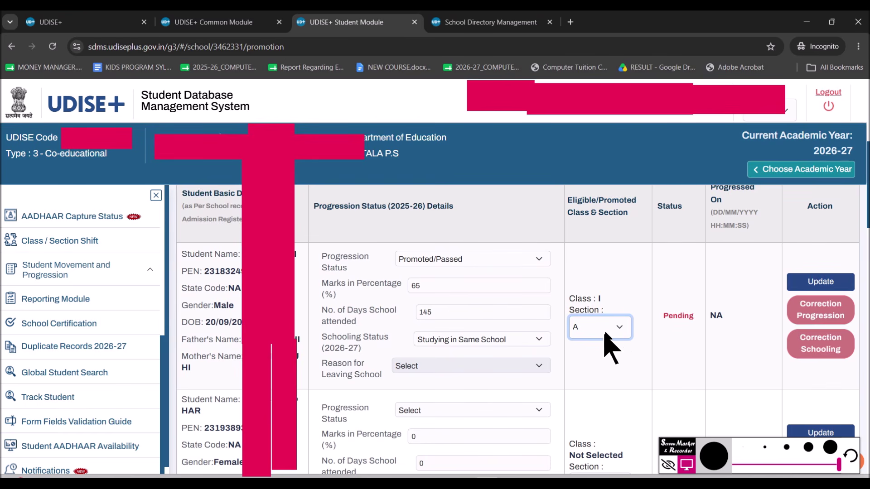
{"action": "left_click", "coordinate": [827, 284]}
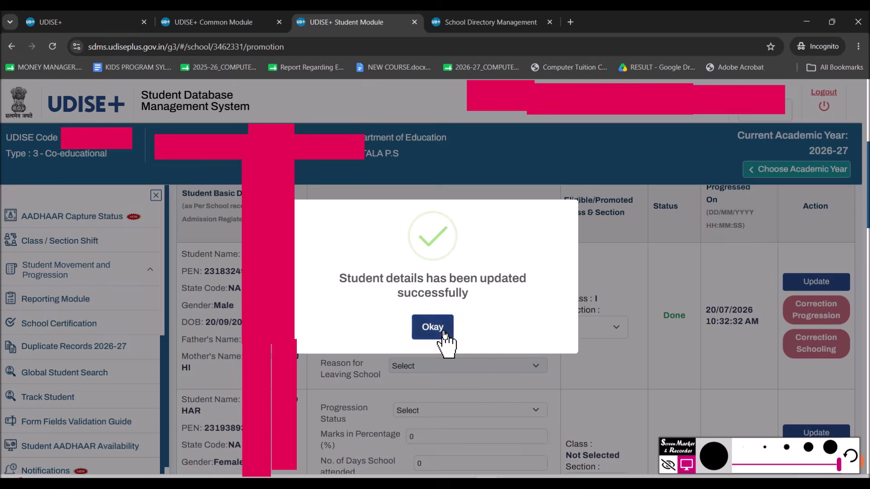
{"action": "left_click", "coordinate": [443, 332]}
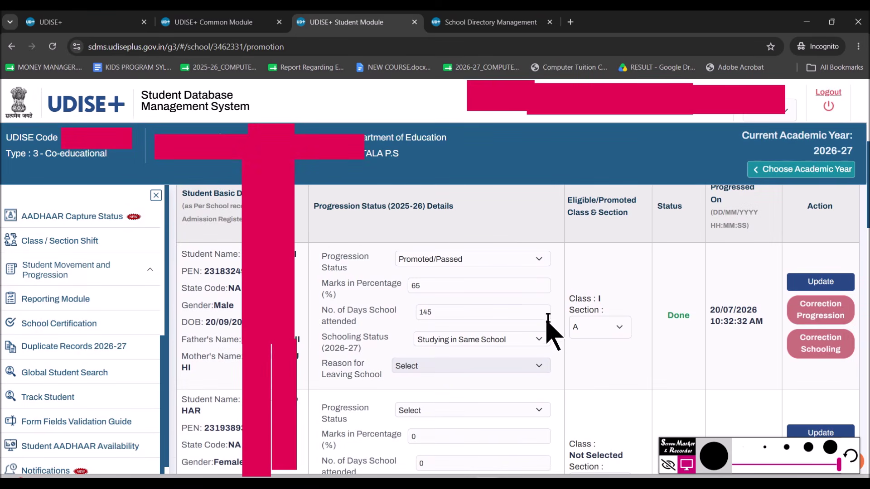
- For the second listed student, set progression status to Promoted/Passed, marks to 67 percent and school days attended to 155
{"action": "scroll", "coordinate": [524, 345], "scroll_direction": "down", "scroll_amount": 2}
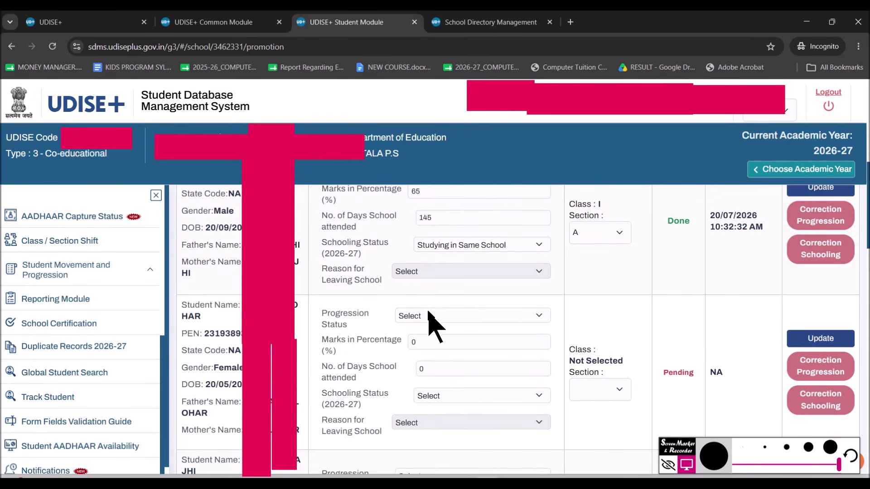
{"action": "left_click", "coordinate": [431, 316]}
{"action": "left_click", "coordinate": [431, 345]}
{"action": "key", "text": "Tab"}
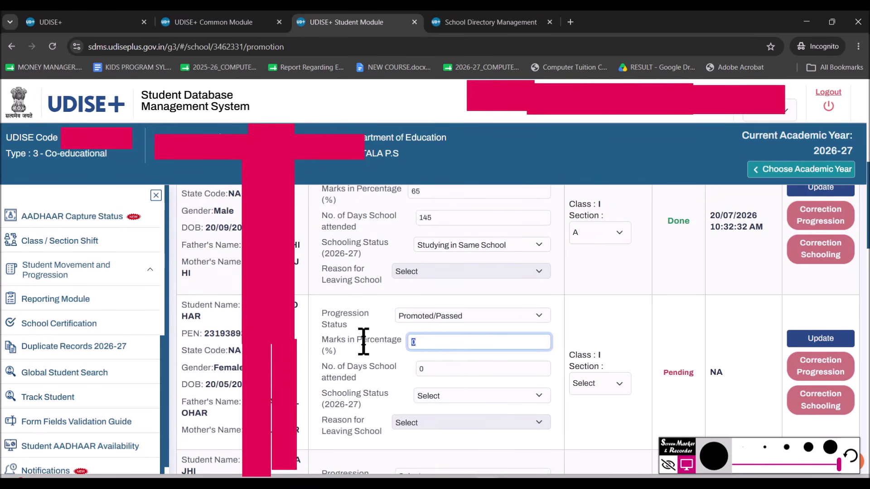
{"action": "type", "text": "67"}
{"action": "key", "text": "Tab"}
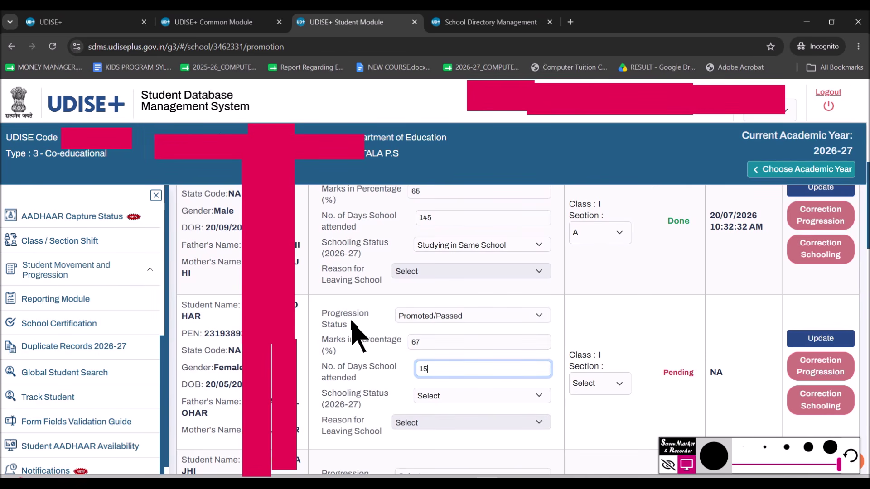
{"action": "type", "text": "155"}
- Set the second student's schooling status to Studying in Same School, choose their section for class I, and save the record
{"action": "left_click", "coordinate": [471, 396]}
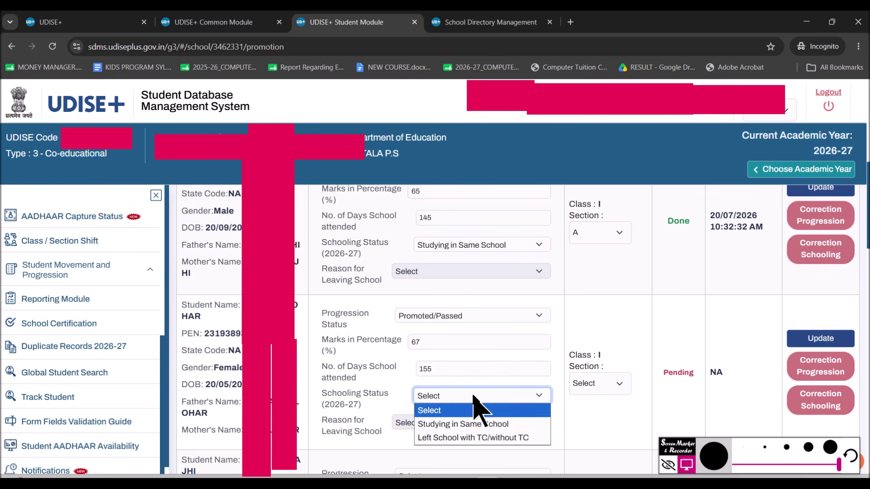
{"action": "left_click", "coordinate": [473, 423]}
{"action": "scroll", "coordinate": [511, 406], "scroll_direction": "down", "scroll_amount": 2}
{"action": "left_click", "coordinate": [607, 288]}
{"action": "left_click", "coordinate": [600, 320]}
{"action": "left_click", "coordinate": [799, 242]}
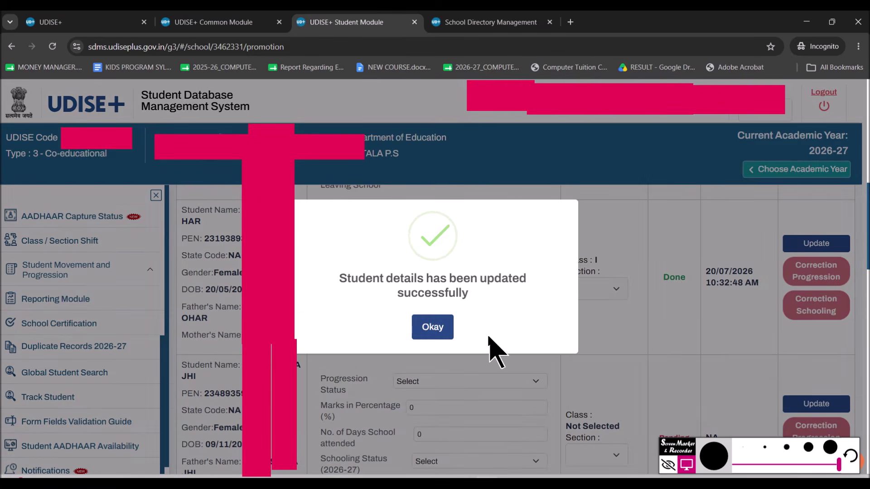
- For the third listed student, set progression status to Promoted/Passed, marks to 75 percent and school days attended to 165
{"action": "left_click", "coordinate": [431, 329]}
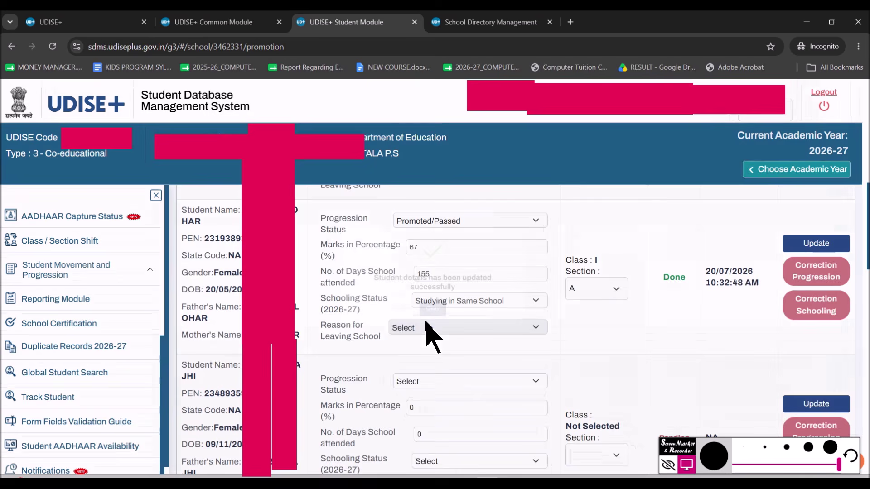
{"action": "scroll", "coordinate": [517, 317], "scroll_direction": "down", "scroll_amount": 2}
{"action": "left_click", "coordinate": [446, 287]}
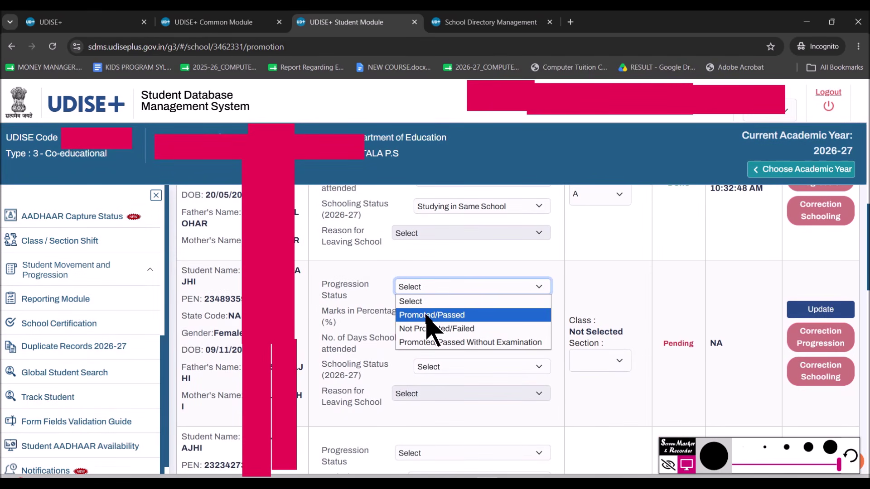
{"action": "left_click", "coordinate": [428, 315]}
{"action": "left_click", "coordinate": [441, 314]}
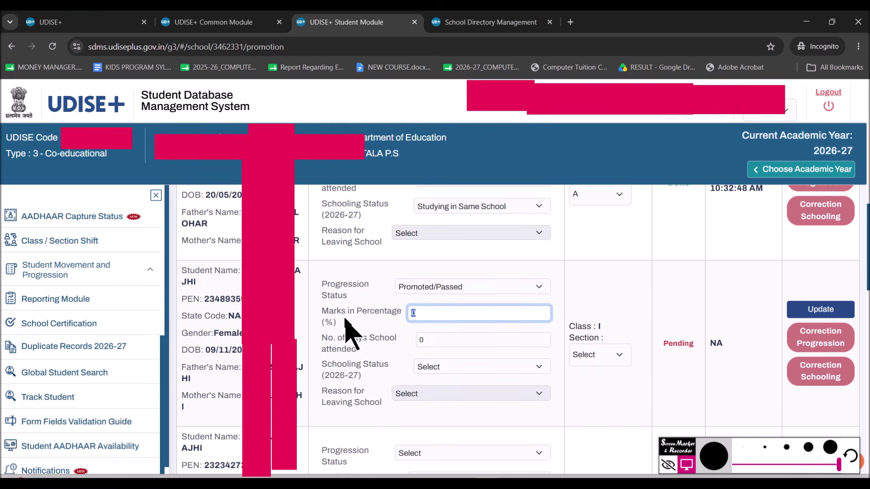
{"action": "left_click", "coordinate": [427, 337]}
{"action": "type", "text": "1"}
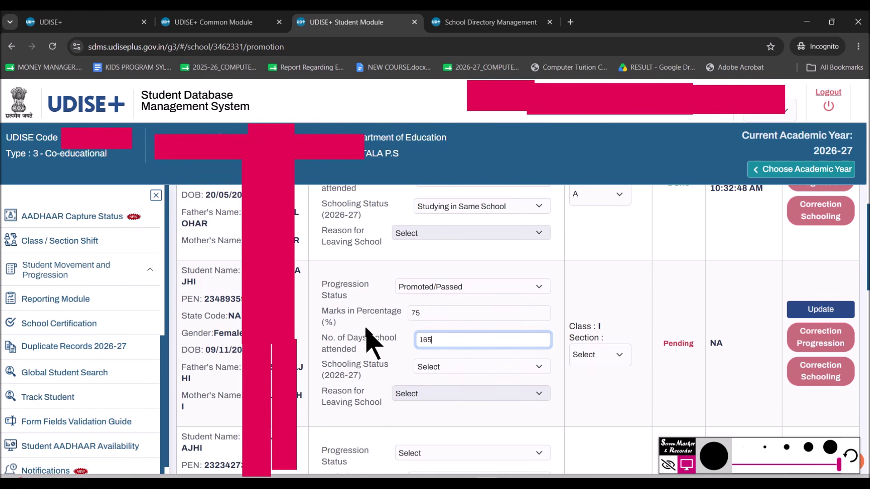
{"action": "type", "text": "65"}
- Set the third student's schooling status to Studying in Same School and section to A, and save the record
{"action": "left_click", "coordinate": [487, 367]}
{"action": "left_click", "coordinate": [472, 395]}
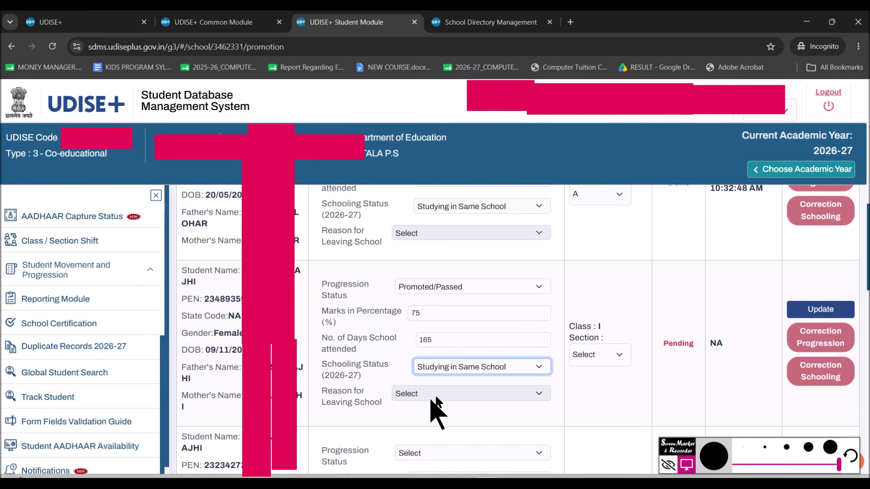
{"action": "left_click", "coordinate": [602, 357]}
{"action": "left_click", "coordinate": [597, 388]}
{"action": "left_click", "coordinate": [799, 311]}
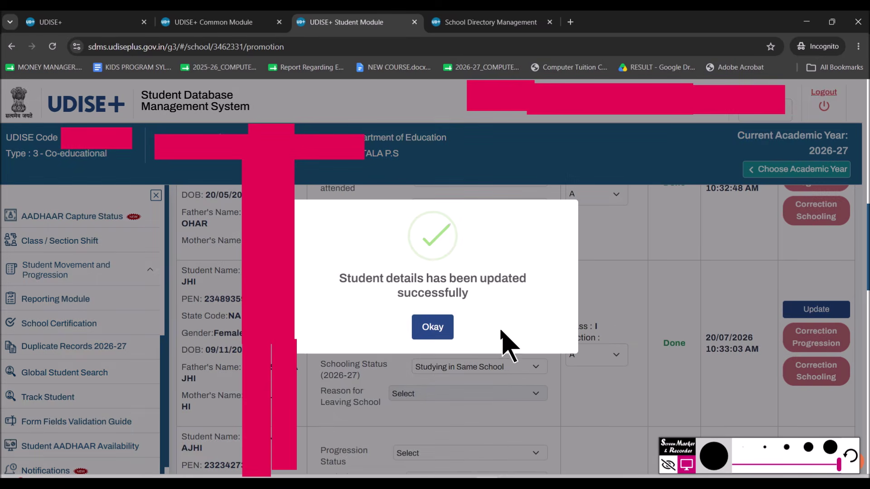
{"action": "left_click", "coordinate": [434, 328]}
- For the fourth listed student, set progression status to Promoted/Passed, marks to 72 percent and school days attended to 162
{"action": "scroll", "coordinate": [530, 336], "scroll_direction": "down", "scroll_amount": 2}
{"action": "left_click", "coordinate": [436, 359]}
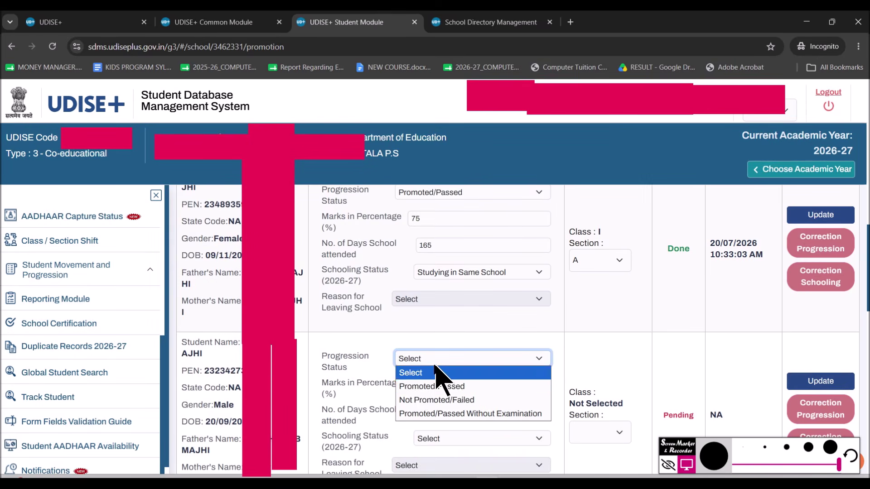
{"action": "left_click", "coordinate": [408, 386]}
{"action": "double_click", "coordinate": [420, 385]}
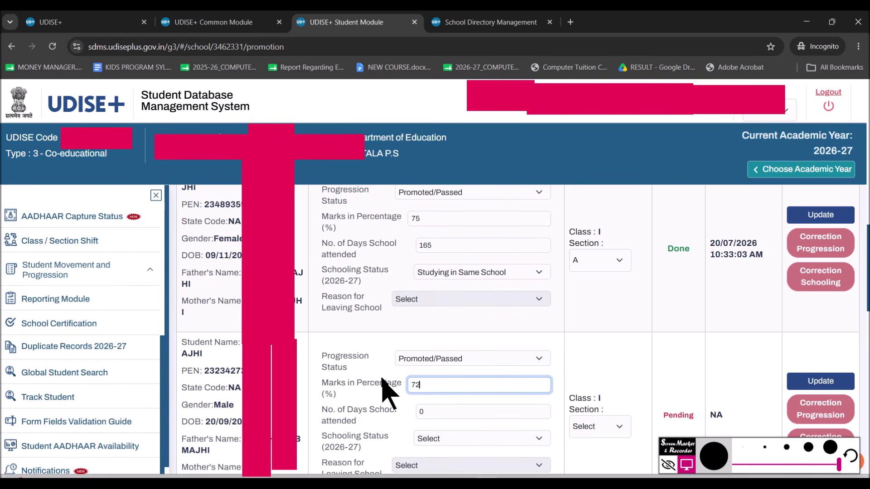
{"action": "double_click", "coordinate": [424, 411]}
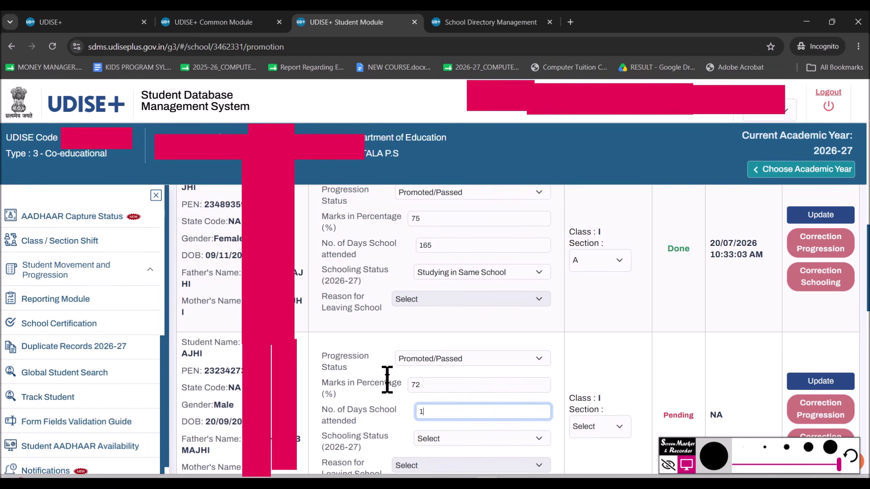
{"action": "type", "text": "162"}
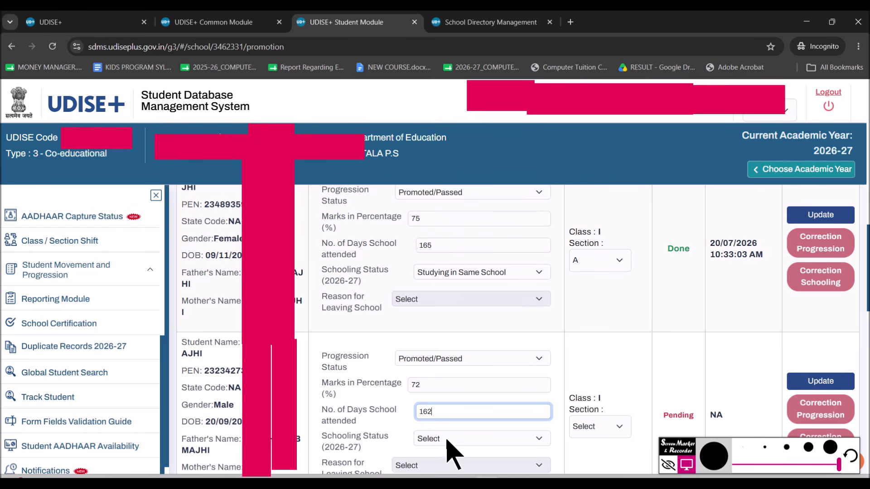
- Set the fourth student's schooling status to Studying in Same School and section to A, and save the record
{"action": "left_click", "coordinate": [447, 439]}
{"action": "left_click", "coordinate": [449, 411]}
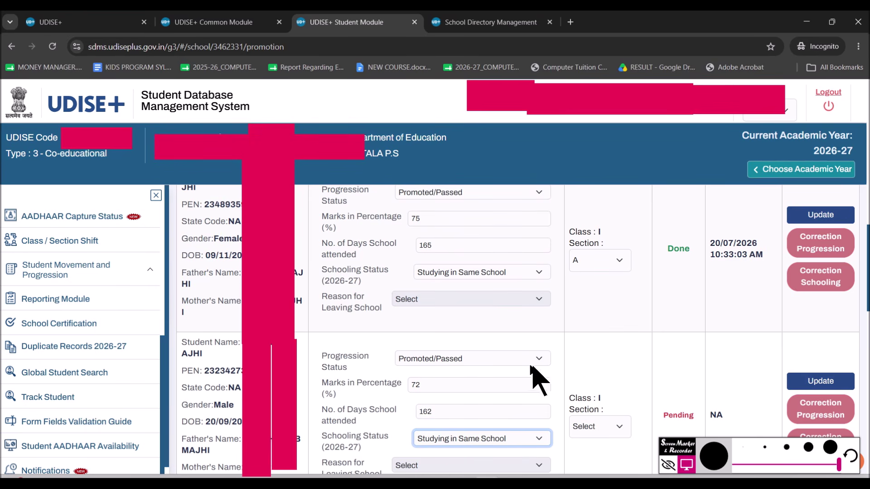
{"action": "left_click", "coordinate": [608, 427]}
{"action": "left_click", "coordinate": [600, 460]}
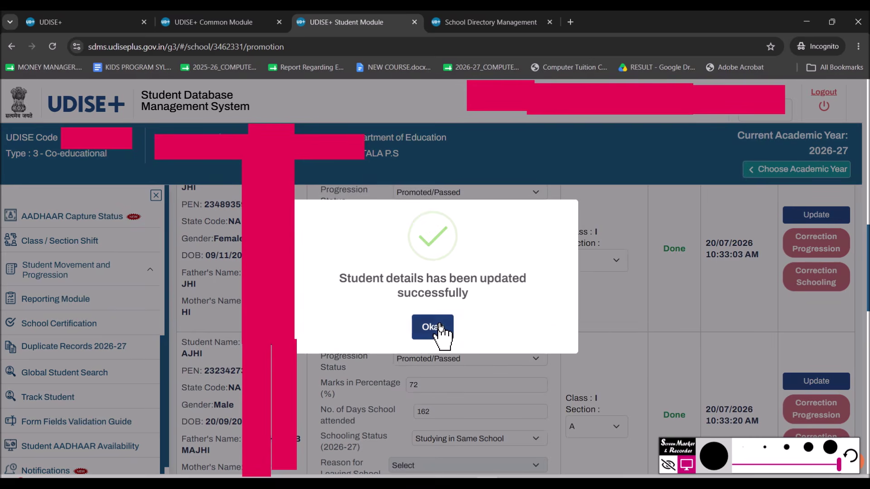
{"action": "left_click", "coordinate": [442, 332]}
- For the fifth listed student, set progression status to Promoted/Passed, marks to 78 percent and school days attended to 178
{"action": "scroll", "coordinate": [511, 329], "scroll_direction": "down", "scroll_amount": 2}
{"action": "scroll", "coordinate": [511, 327], "scroll_direction": "down", "scroll_amount": 2}
{"action": "left_click", "coordinate": [490, 330]}
{"action": "left_click", "coordinate": [428, 355]}
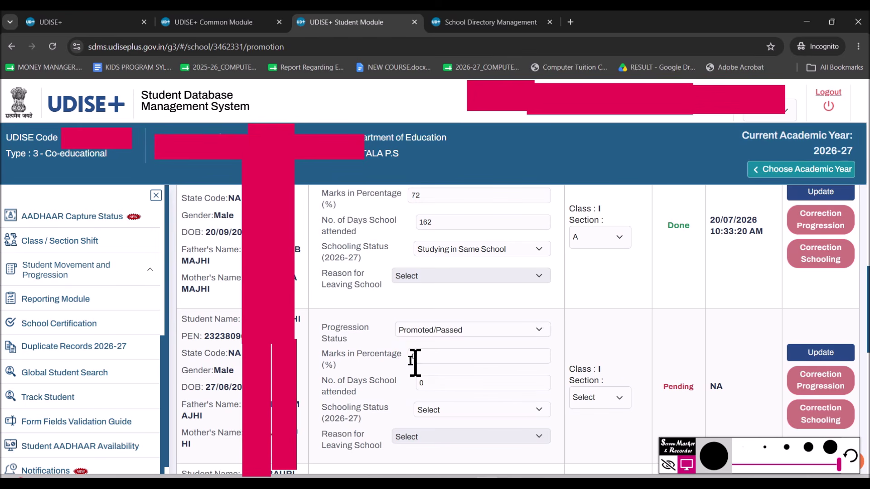
{"action": "double_click", "coordinate": [413, 357]}
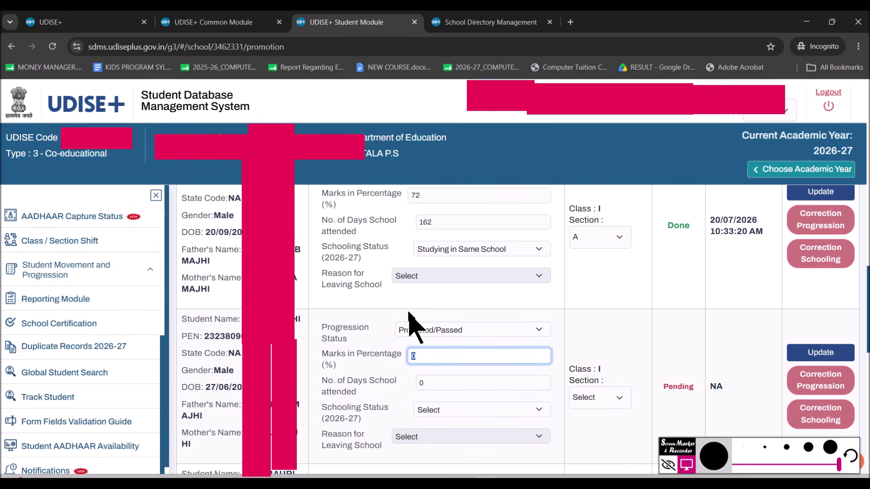
{"action": "type", "text": "78"}
{"action": "double_click", "coordinate": [437, 383]}
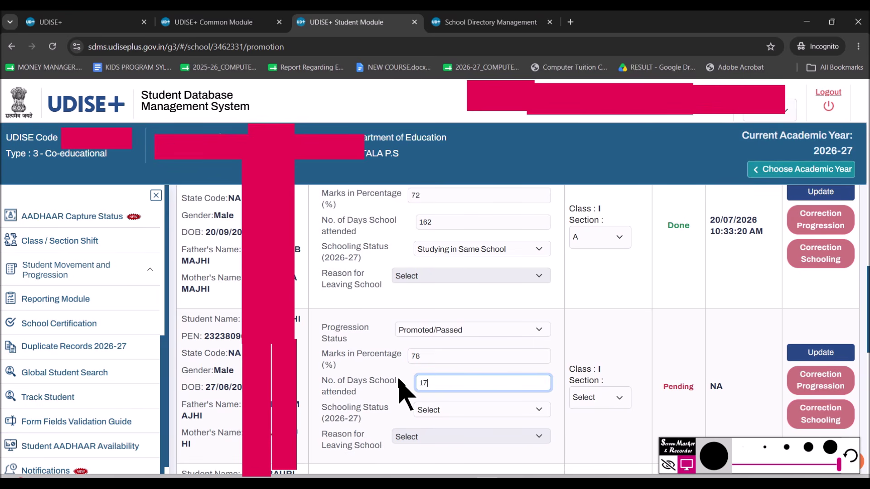
- Set the fifth student's schooling status to Studying in Same School and section to A, and save the record
{"action": "left_click", "coordinate": [501, 411]}
{"action": "left_click", "coordinate": [453, 439]}
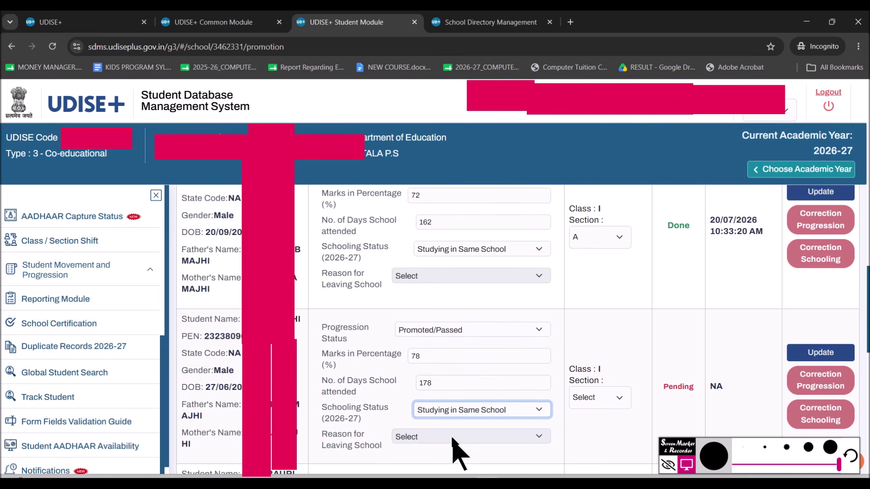
{"action": "left_click", "coordinate": [584, 401]}
{"action": "left_click", "coordinate": [579, 428]}
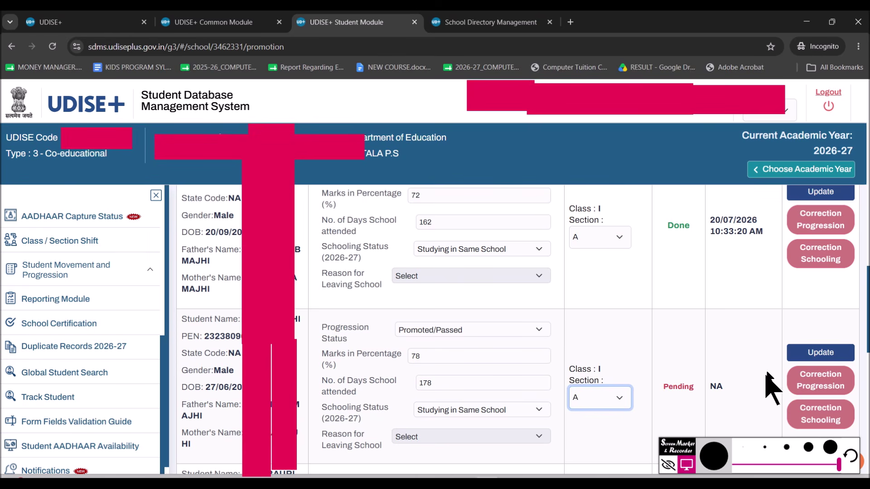
{"action": "left_click", "coordinate": [799, 357]}
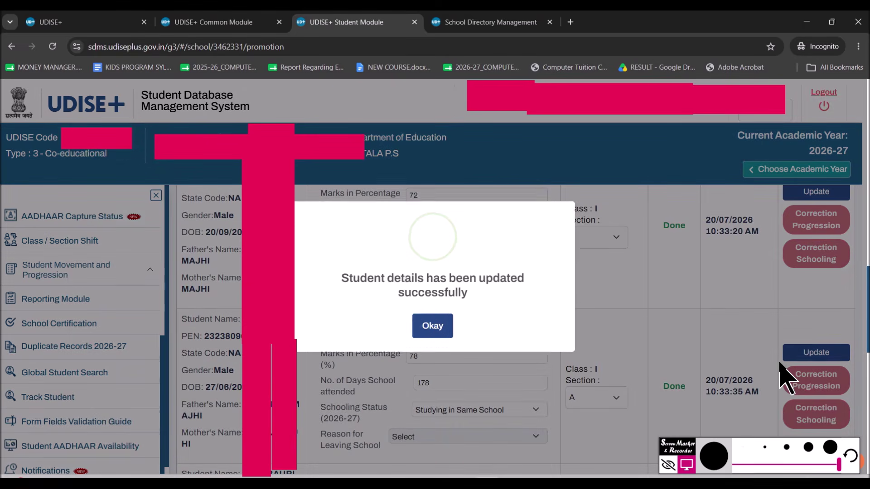
{"action": "left_click", "coordinate": [444, 330]}
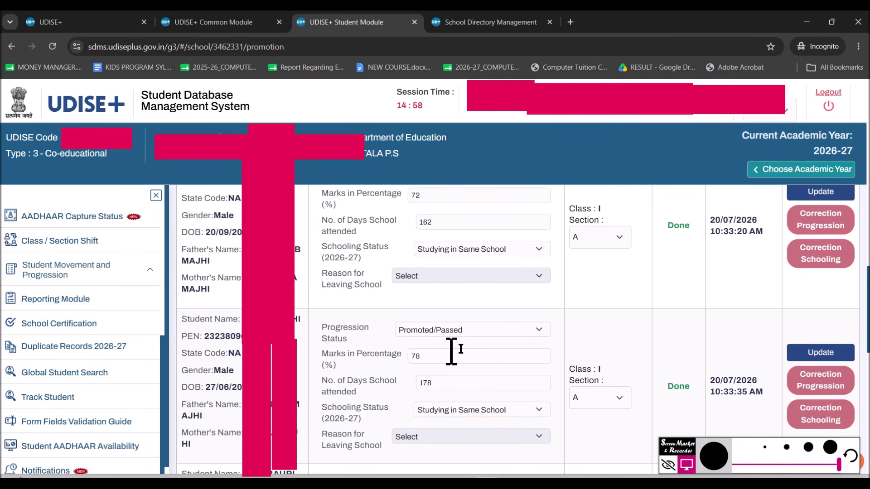
- For the sixth listed student, set progression status to Promoted/Passed, marks to 67 percent and school days attended to 157
{"action": "scroll", "coordinate": [472, 359], "scroll_direction": "down", "scroll_amount": 2}
{"action": "scroll", "coordinate": [478, 376], "scroll_direction": "down", "scroll_amount": 2}
{"action": "left_click", "coordinate": [447, 296]}
{"action": "left_click", "coordinate": [440, 323]}
{"action": "left_click", "coordinate": [439, 321]}
{"action": "double_click", "coordinate": [439, 321]}
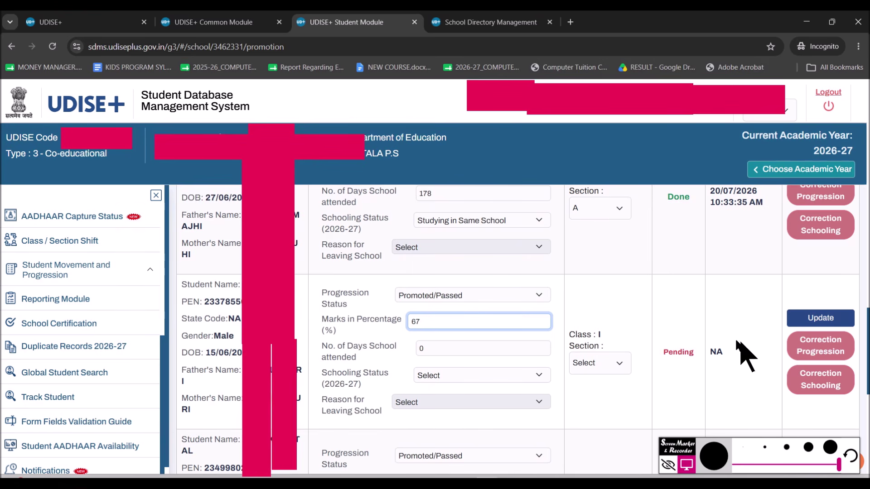
{"action": "left_click", "coordinate": [423, 346]}
{"action": "double_click", "coordinate": [437, 348]}
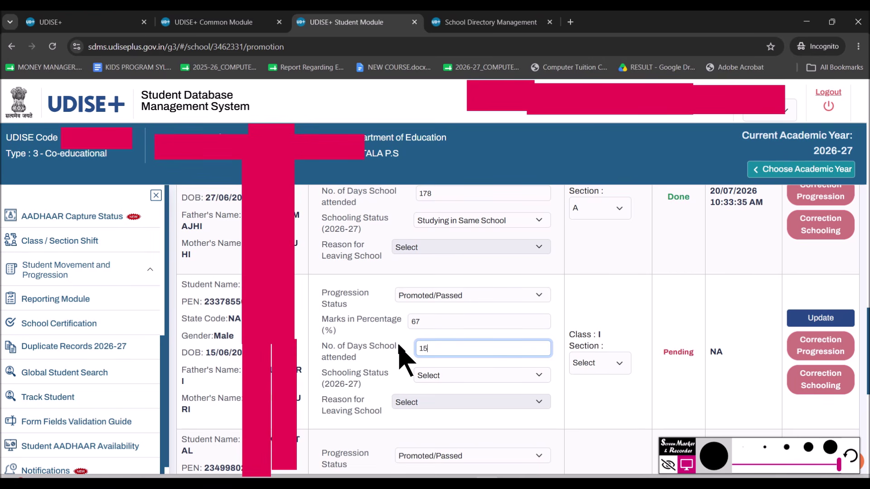
- Set the sixth student's schooling status to Studying in Same School and section to A, and save the record
{"action": "left_click", "coordinate": [455, 375]}
{"action": "left_click", "coordinate": [451, 402]}
{"action": "left_click", "coordinate": [589, 363]}
{"action": "left_click", "coordinate": [589, 395]}
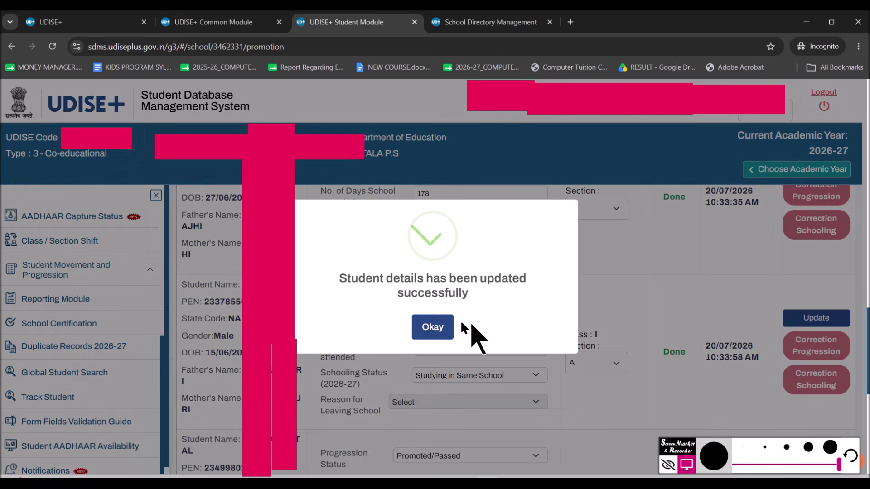
{"action": "left_click", "coordinate": [432, 327]}
- Review the marks, days attended and progression status of every student in the class list
{"action": "scroll", "coordinate": [546, 315], "scroll_direction": "down", "scroll_amount": 2}
{"action": "scroll", "coordinate": [545, 314], "scroll_direction": "down", "scroll_amount": 5}
{"action": "scroll", "coordinate": [545, 315], "scroll_direction": "up", "scroll_amount": 8}
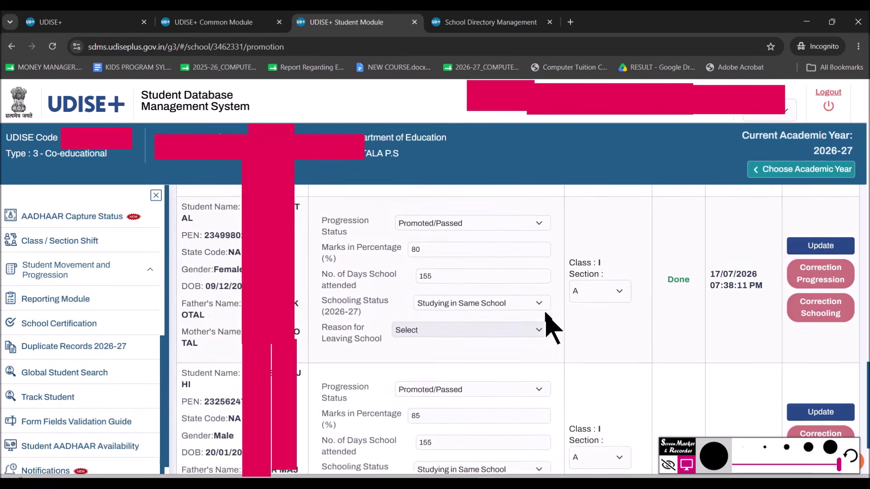
{"action": "scroll", "coordinate": [545, 315], "scroll_direction": "up", "scroll_amount": 10}
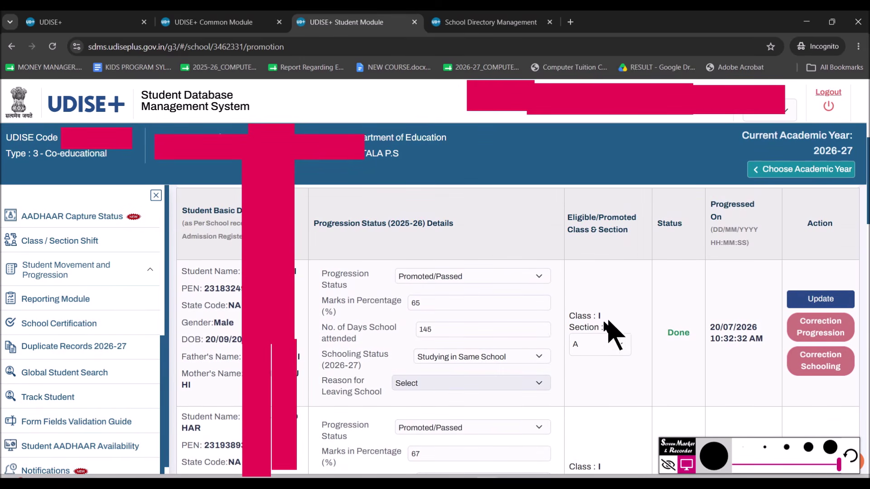
{"action": "left_click_drag", "start_coordinate": [450, 300], "coordinate": [377, 301]}
{"action": "left_click_drag", "start_coordinate": [443, 328], "coordinate": [412, 346]}
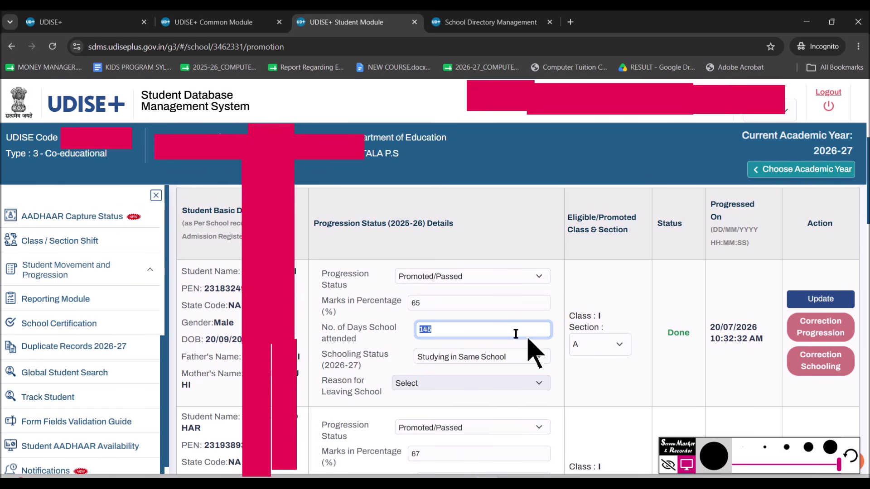
{"action": "left_click_drag", "start_coordinate": [447, 303], "coordinate": [386, 303]}
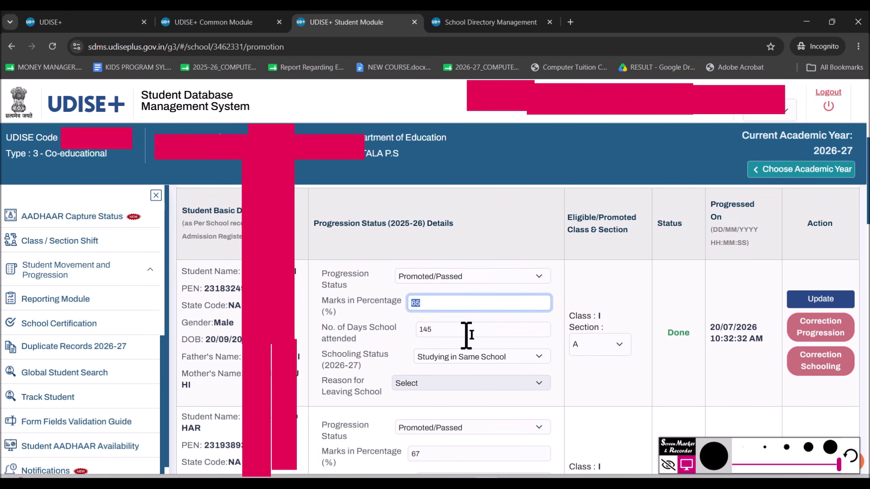
{"action": "scroll", "coordinate": [518, 337], "scroll_direction": "down", "scroll_amount": 8}
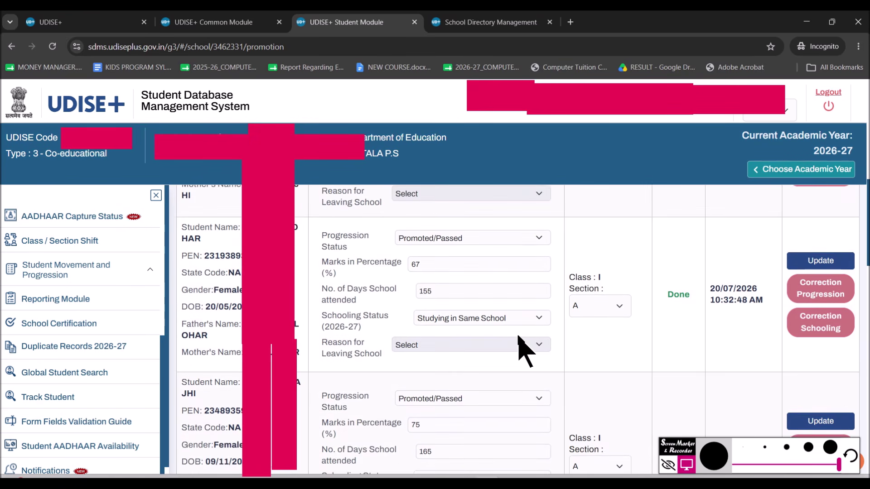
{"action": "scroll", "coordinate": [521, 335], "scroll_direction": "down", "scroll_amount": 12}
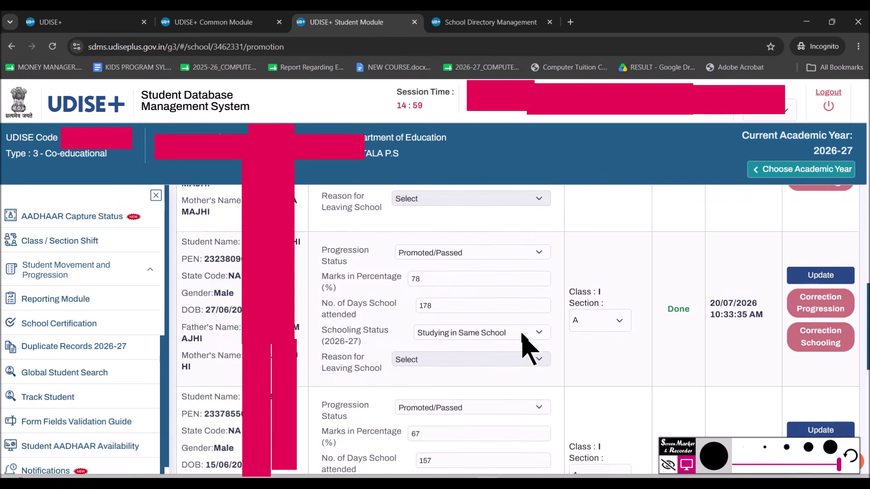
{"action": "scroll", "coordinate": [528, 349], "scroll_direction": "down", "scroll_amount": 1}
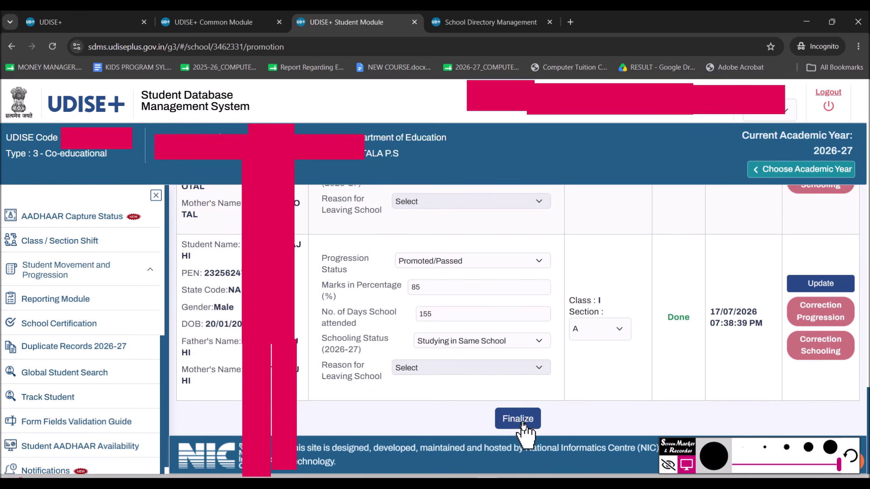
- Finalize the progression of class UKG/KG2/Pre-Primary section A, checking the promotion and schooling statistics before confirming the freeze
{"action": "left_click", "coordinate": [507, 422]}
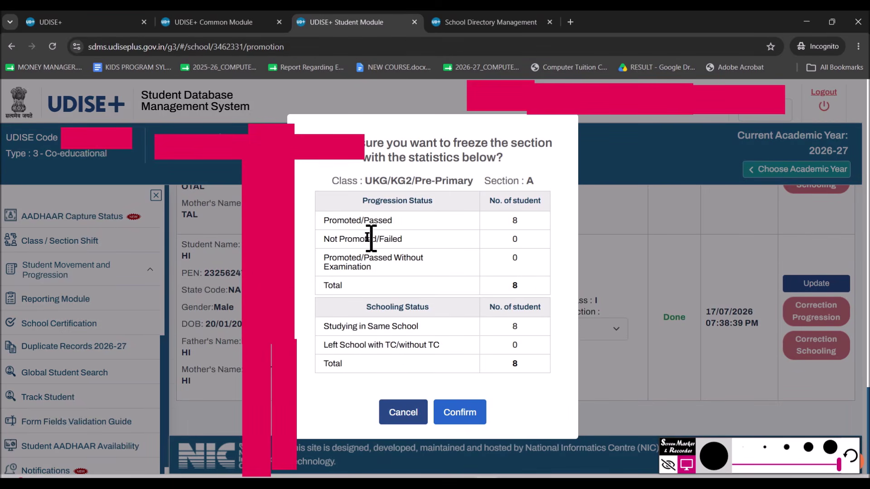
{"action": "double_click", "coordinate": [516, 220]}
{"action": "left_click_drag", "start_coordinate": [332, 327], "coordinate": [411, 345]}
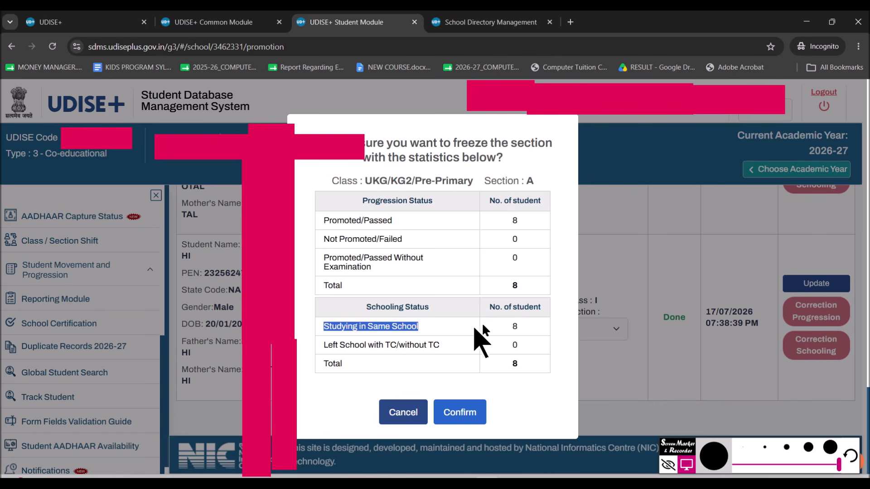
{"action": "left_click", "coordinate": [509, 326]}
{"action": "double_click", "coordinate": [508, 324]}
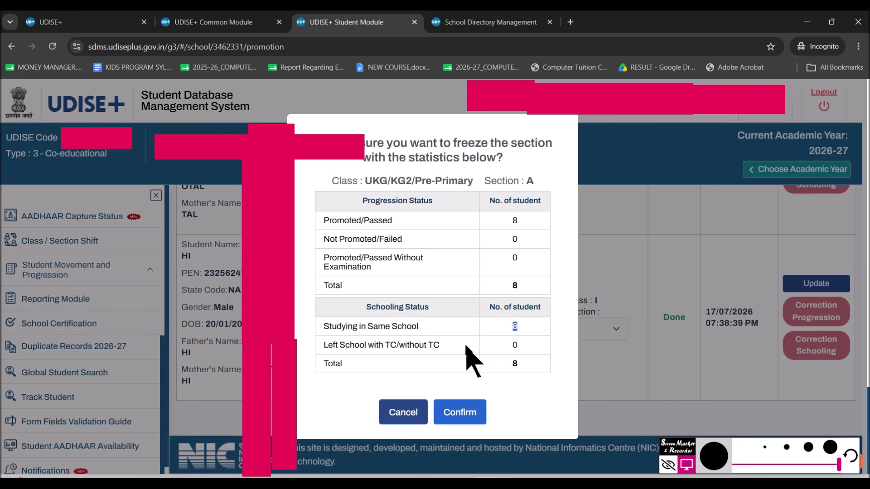
{"action": "left_click", "coordinate": [466, 412]}
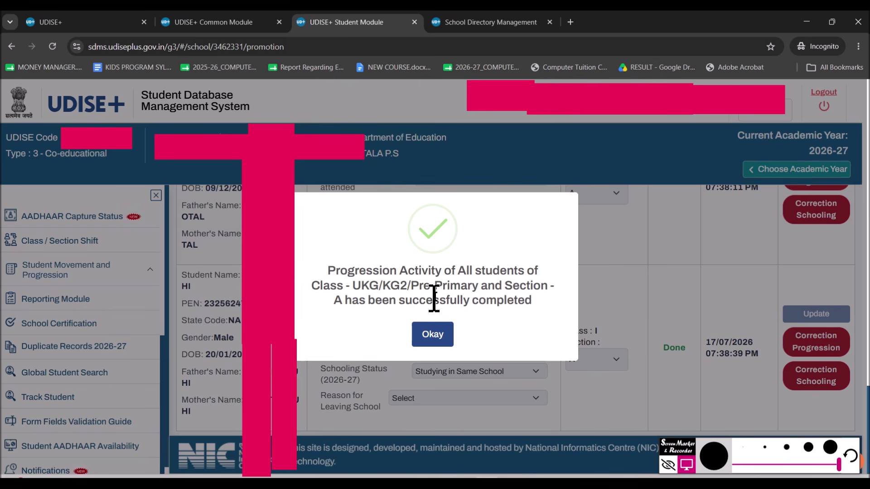
{"action": "left_click", "coordinate": [440, 338]}
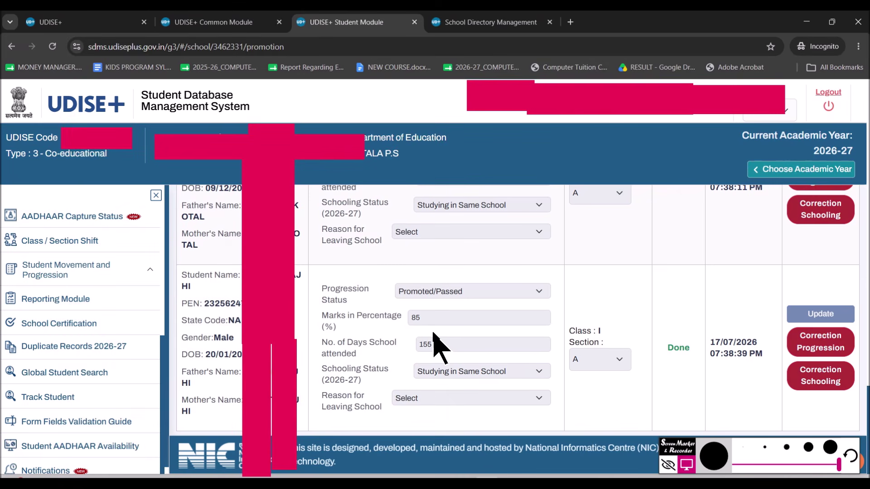
- Check the section-wise progression summary for 2025-26, including the progression lock time of UKG/KG2/PP1 section A
{"action": "left_click", "coordinate": [69, 275]}
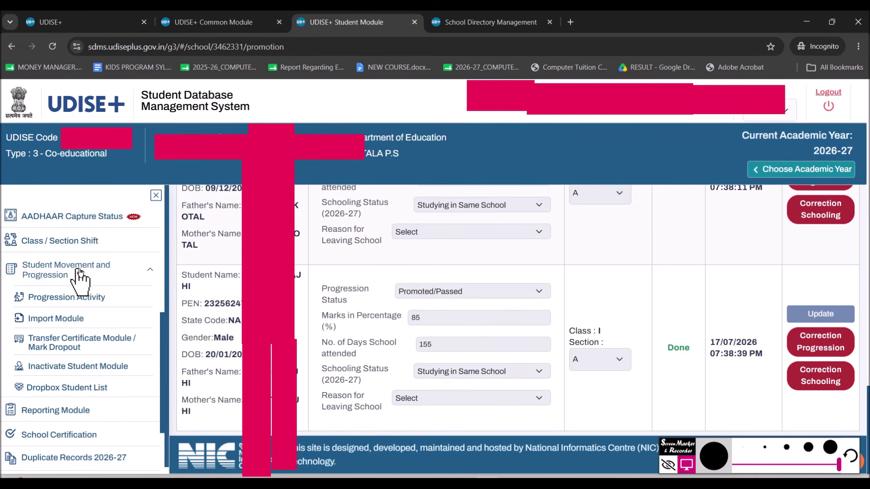
{"action": "left_click", "coordinate": [80, 297]}
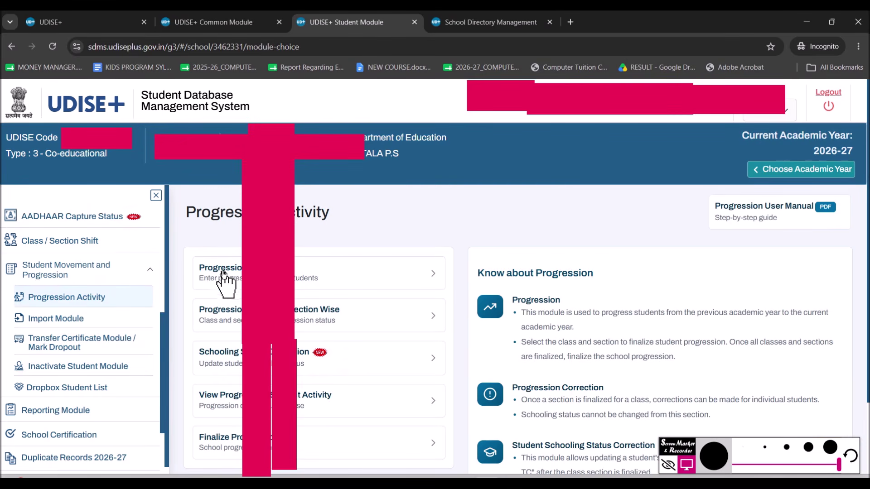
{"action": "key", "text": "Escape"}
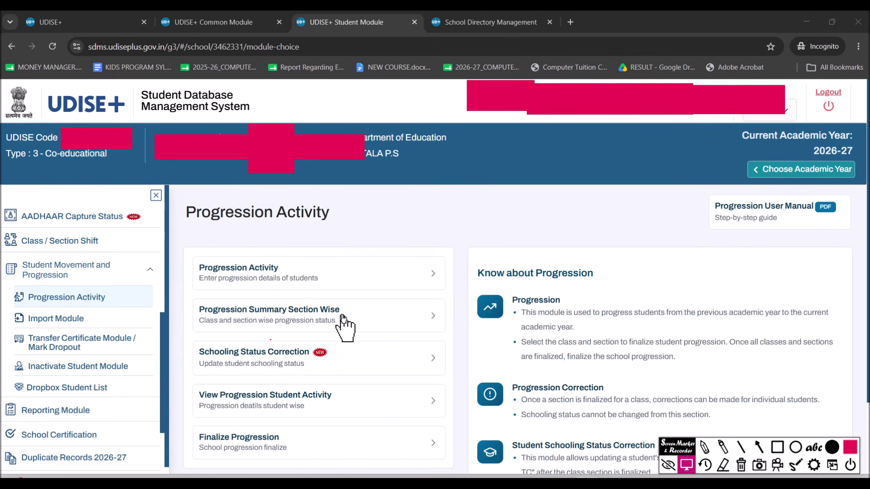
{"action": "left_click", "coordinate": [323, 325]}
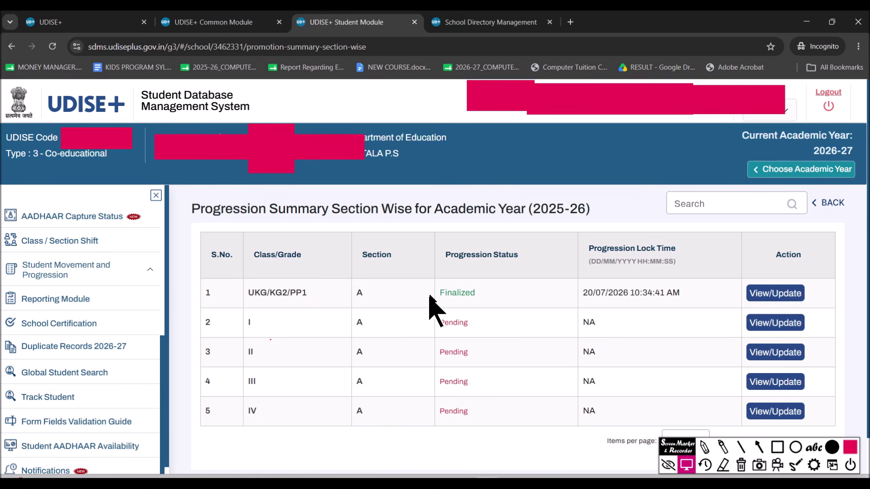
{"action": "left_click_drag", "start_coordinate": [583, 293], "coordinate": [681, 297]}
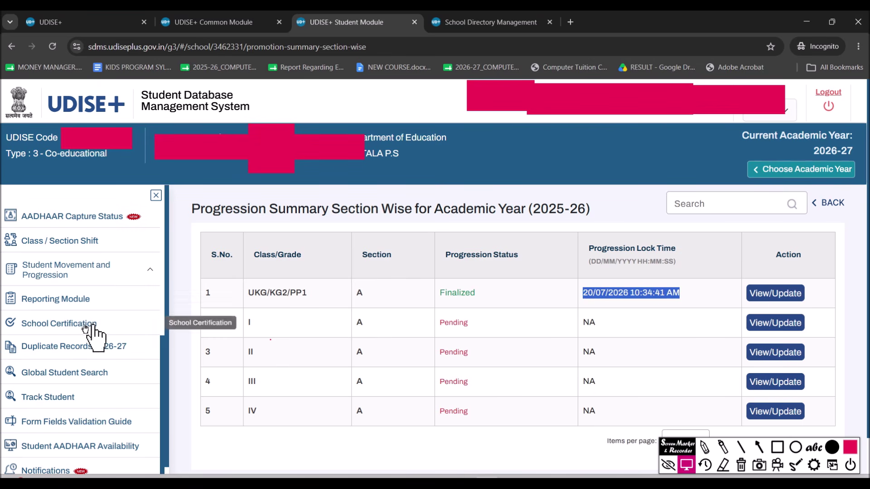
- View the Schooling Status Correction form for progression from 2025-26 to 2026-27, acknowledging its notice
{"action": "left_click", "coordinate": [65, 270]}
{"action": "left_click", "coordinate": [66, 304]}
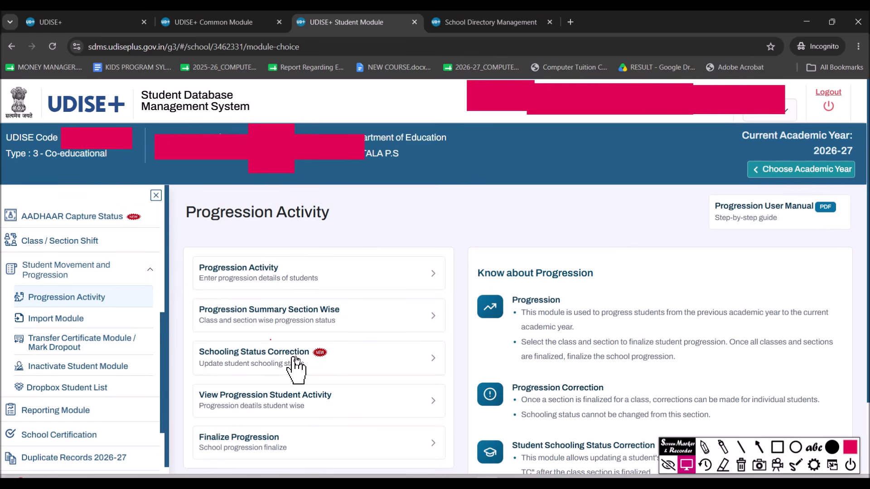
{"action": "left_click", "coordinate": [262, 361]}
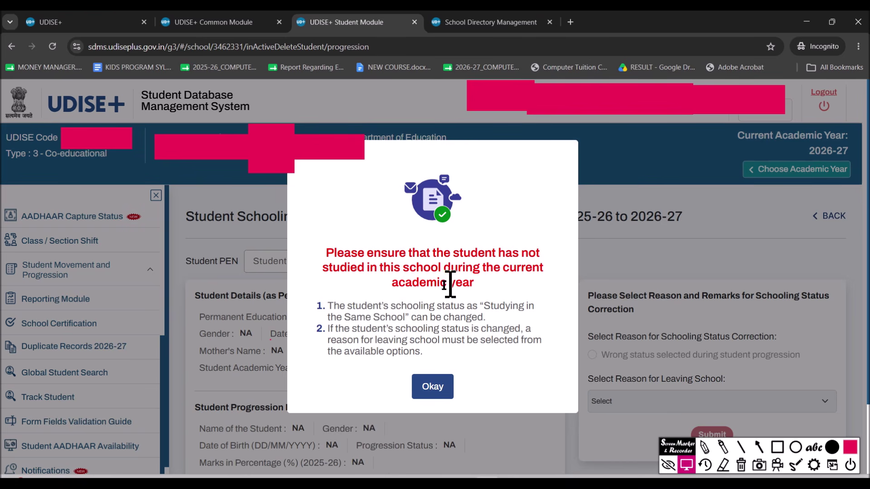
{"action": "left_click", "coordinate": [438, 386]}
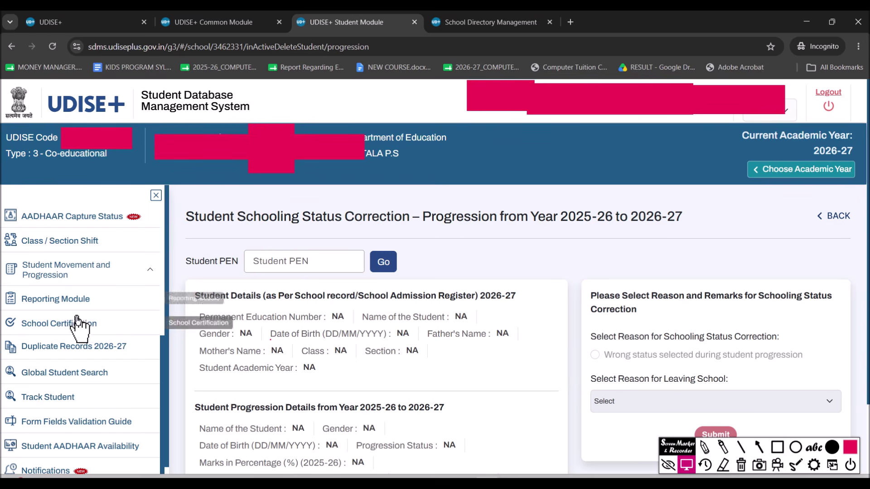
- Review the student-wise progression activity list for 2025-26, checking each student's status, marks, attendance and schooling status
{"action": "left_click", "coordinate": [86, 272]}
{"action": "left_click", "coordinate": [84, 299]}
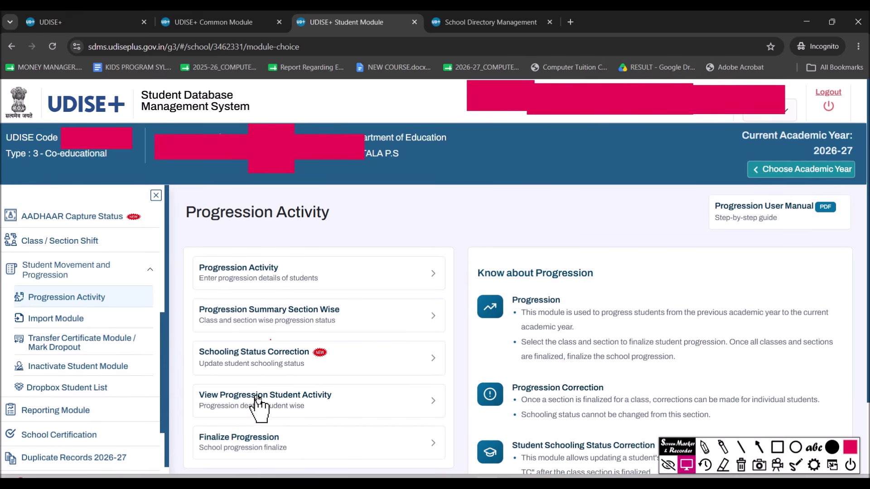
{"action": "left_click", "coordinate": [295, 402]}
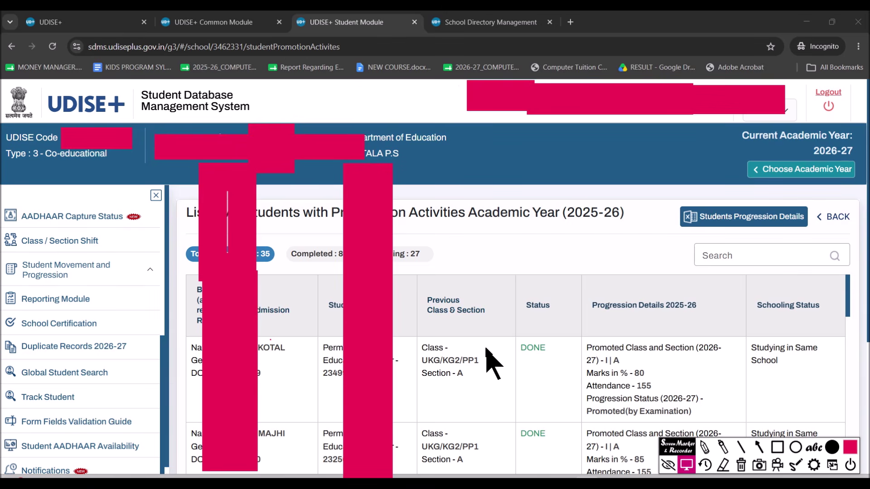
{"action": "scroll", "coordinate": [492, 362], "scroll_direction": "down", "scroll_amount": 4}
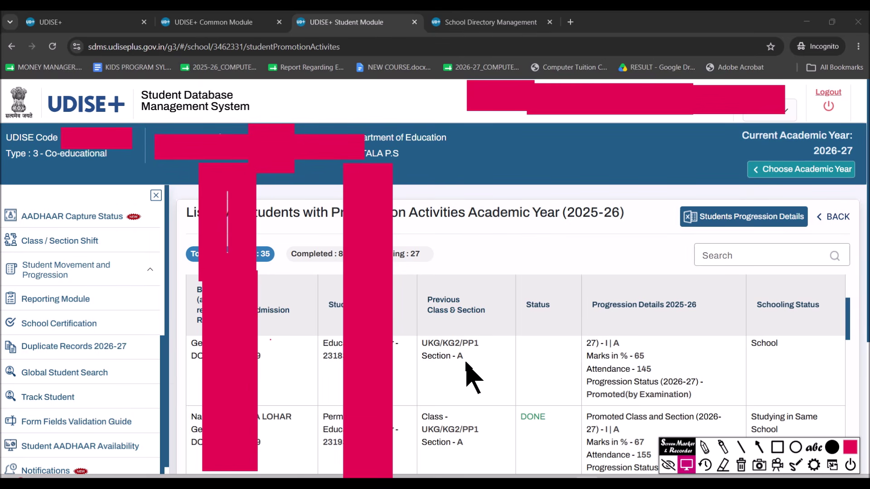
{"action": "scroll", "coordinate": [473, 378], "scroll_direction": "down", "scroll_amount": 5}
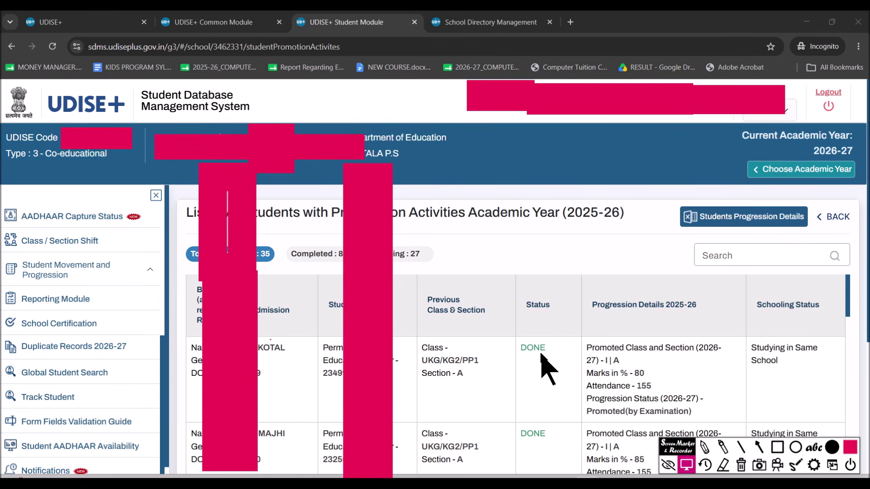
{"action": "scroll", "coordinate": [544, 381], "scroll_direction": "down", "scroll_amount": 10}
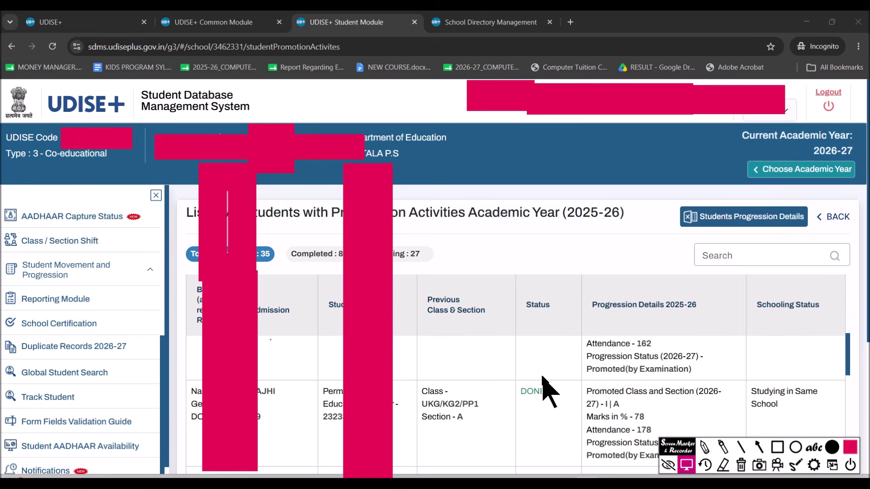
{"action": "scroll", "coordinate": [544, 383], "scroll_direction": "up", "scroll_amount": 5}
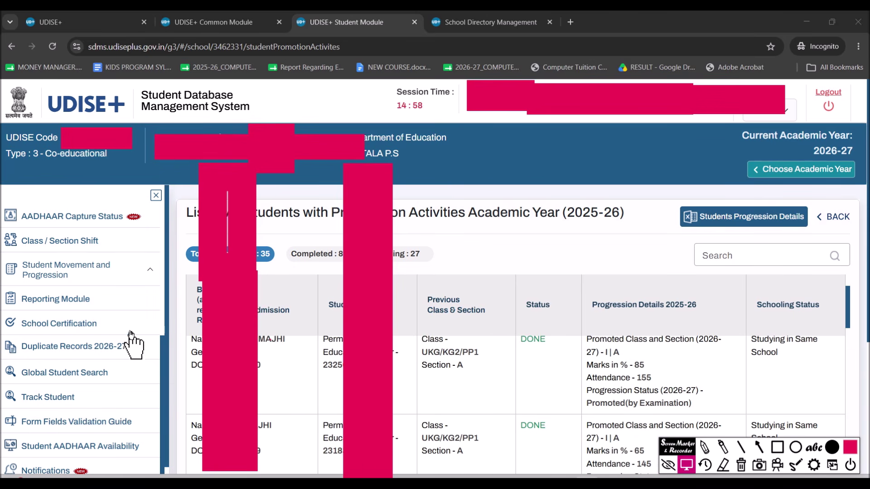
- Read the conditions for finalizing the school's 2025-26 progression, and tick and clear the error-free data declaration without submitting
{"action": "left_click", "coordinate": [66, 274]}
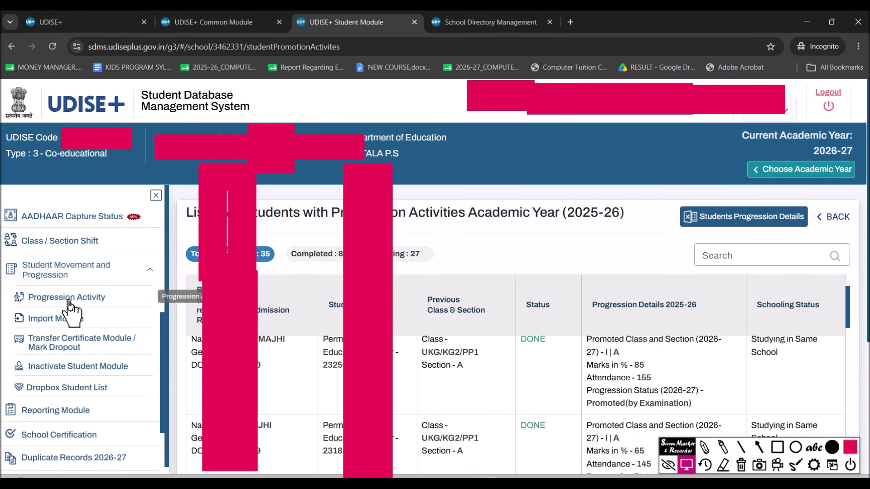
{"action": "left_click", "coordinate": [68, 301]}
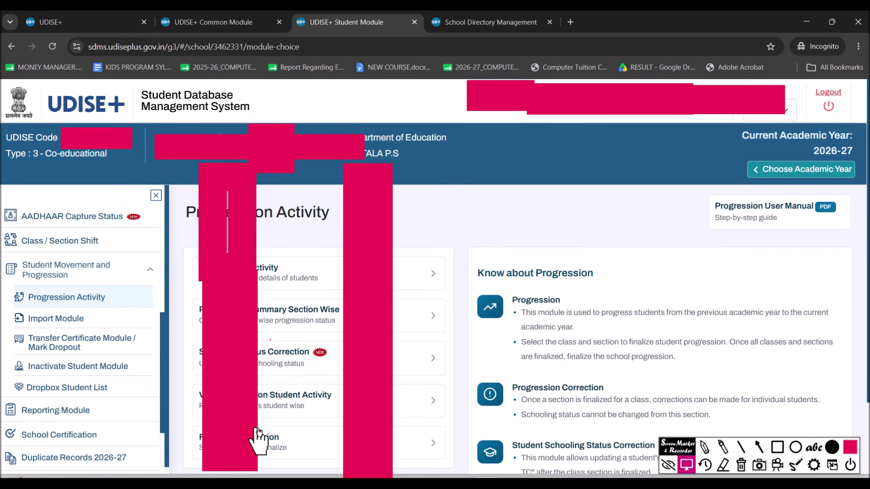
{"action": "left_click", "coordinate": [722, 468]}
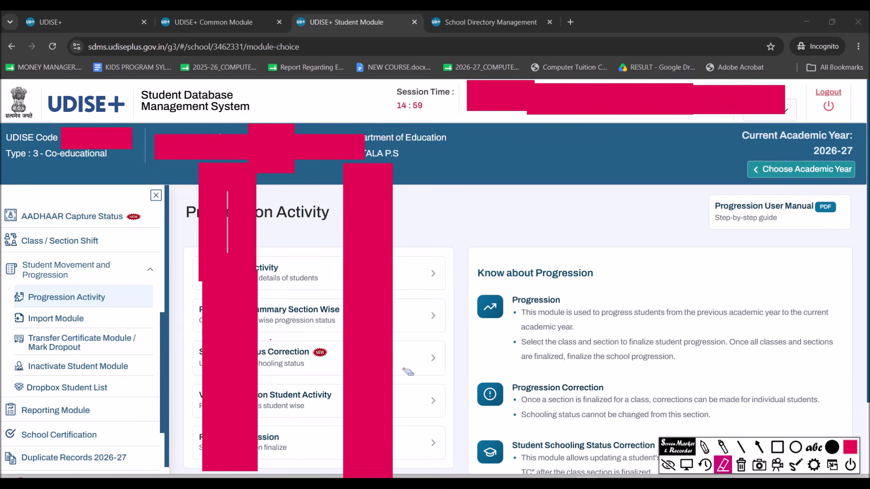
{"action": "left_click", "coordinate": [371, 366]}
{"action": "left_click", "coordinate": [232, 343]}
{"action": "left_click", "coordinate": [231, 272]}
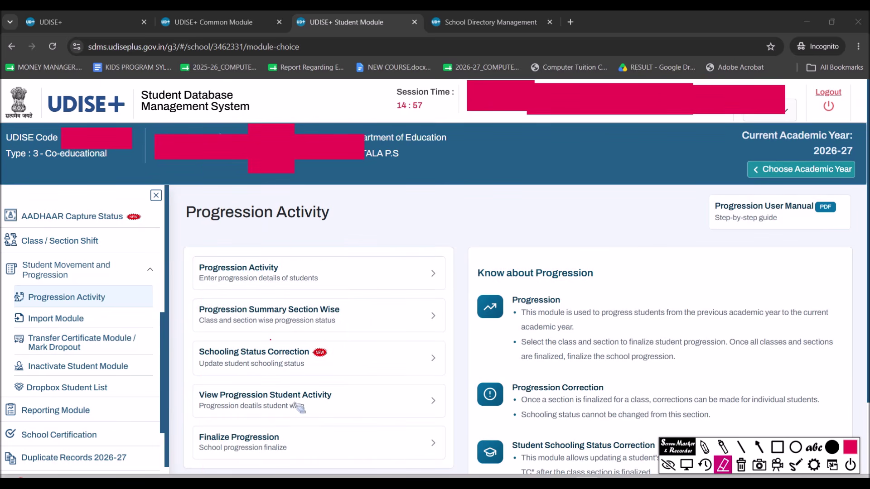
{"action": "left_click", "coordinate": [687, 465]}
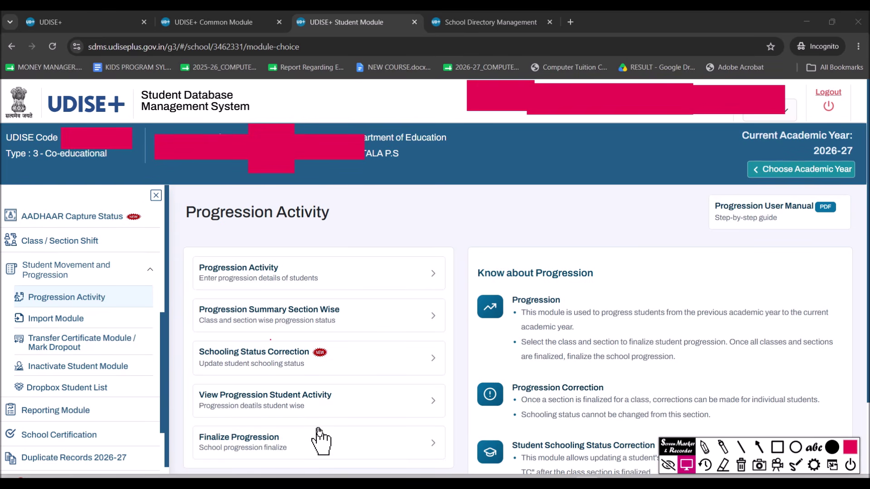
{"action": "left_click", "coordinate": [266, 446]}
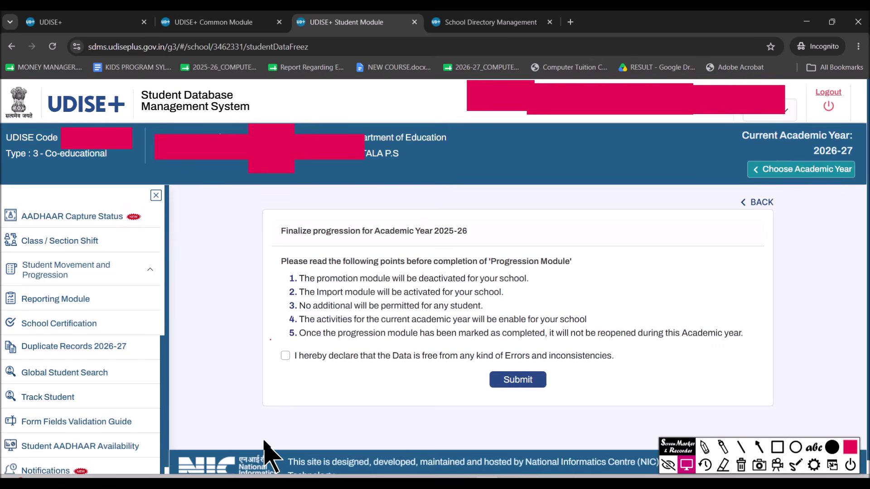
{"action": "left_click", "coordinate": [285, 355]}
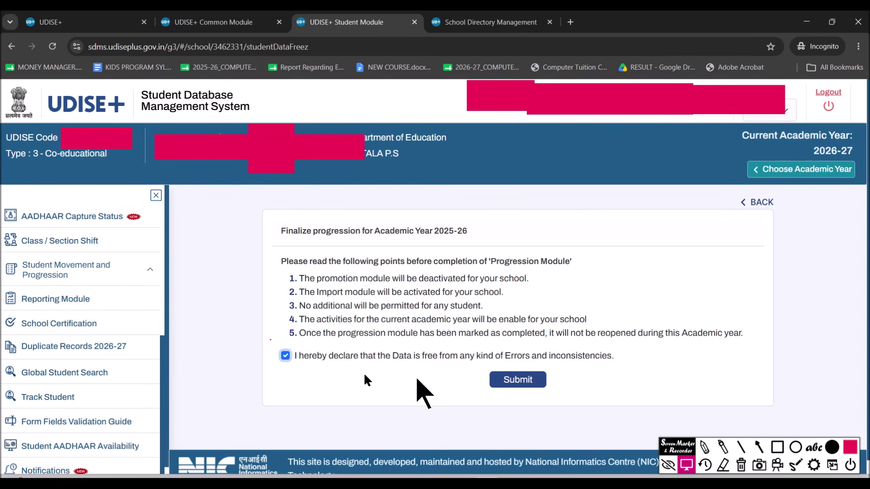
{"action": "left_click", "coordinate": [284, 356]}
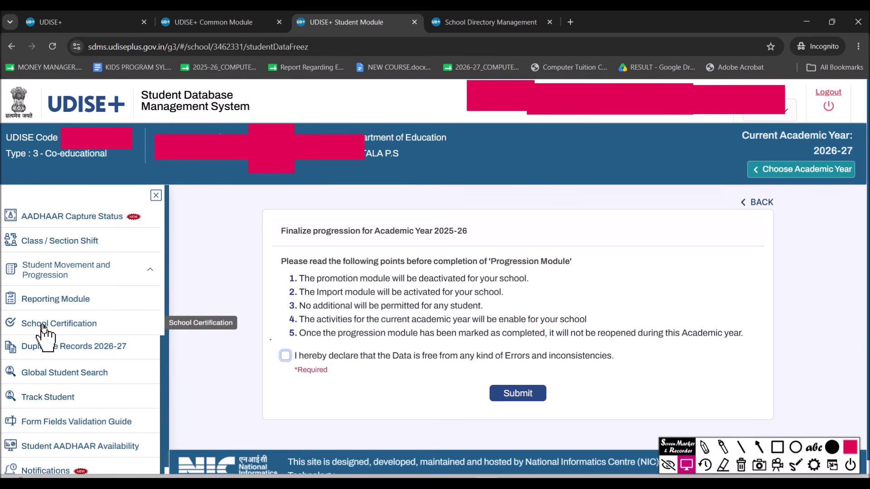
- Recheck the finalization status of each class and section in the 2025-26 section-wise progression summary
{"action": "scroll", "coordinate": [67, 299], "scroll_direction": "up", "scroll_amount": 1}
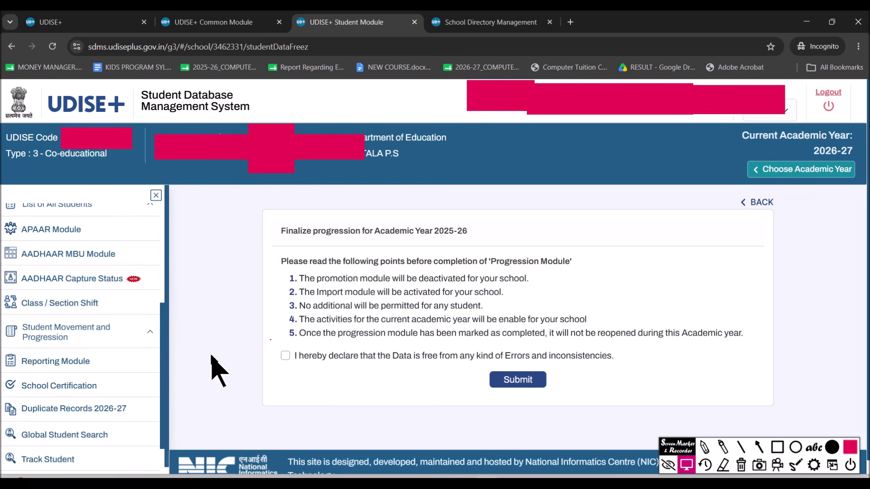
{"action": "left_click", "coordinate": [135, 333]}
{"action": "left_click", "coordinate": [104, 364]}
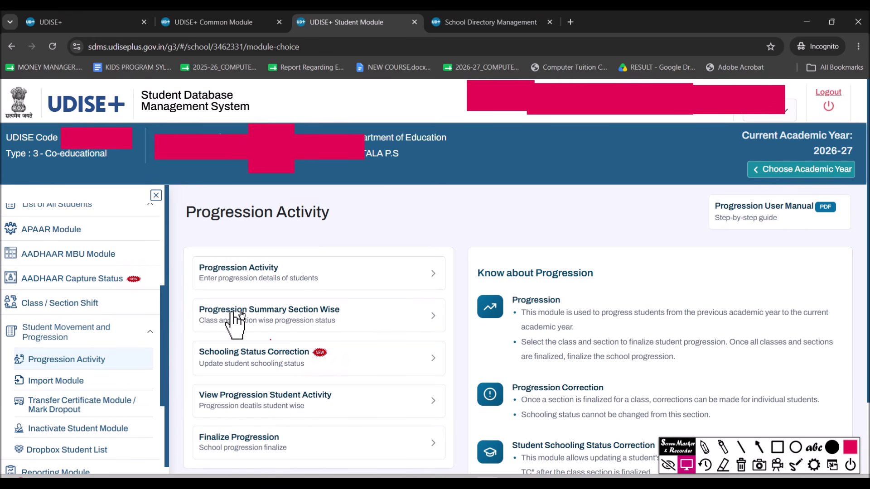
{"action": "left_click", "coordinate": [265, 315]}
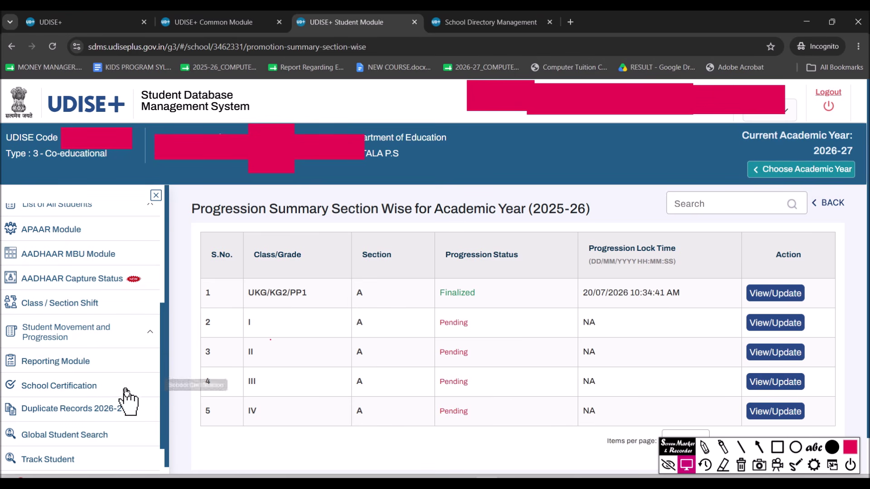
- Revisit the school-level Finalize Progression declaration for 2025-26, ticking and clearing its checkbox without submitting
{"action": "left_click", "coordinate": [97, 333]}
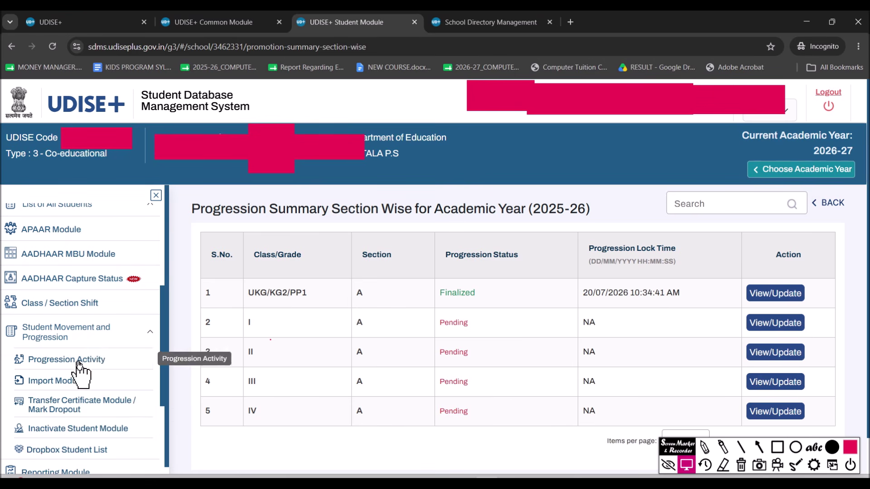
{"action": "left_click", "coordinate": [103, 360]}
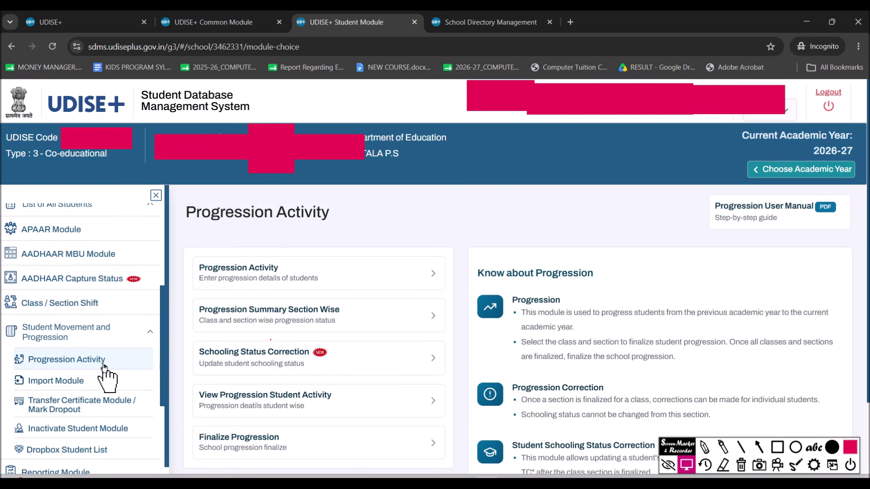
{"action": "left_click", "coordinate": [287, 449]}
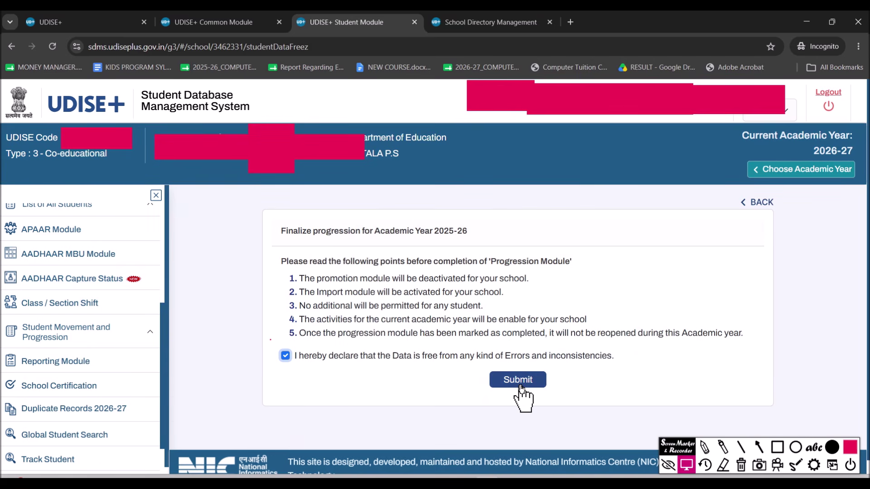
{"action": "left_click", "coordinate": [292, 358]}
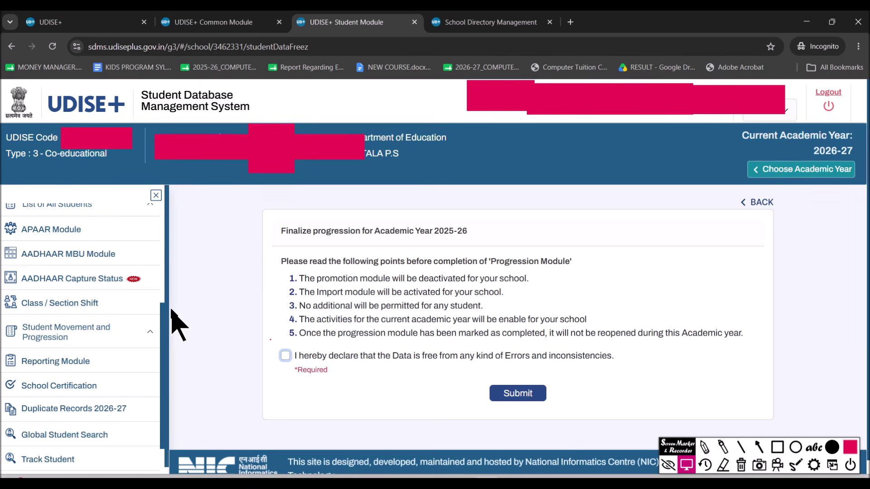
- Review the list of all active students for 2026-27 to check the promoted students' details and entry status
{"action": "left_click", "coordinate": [105, 334]}
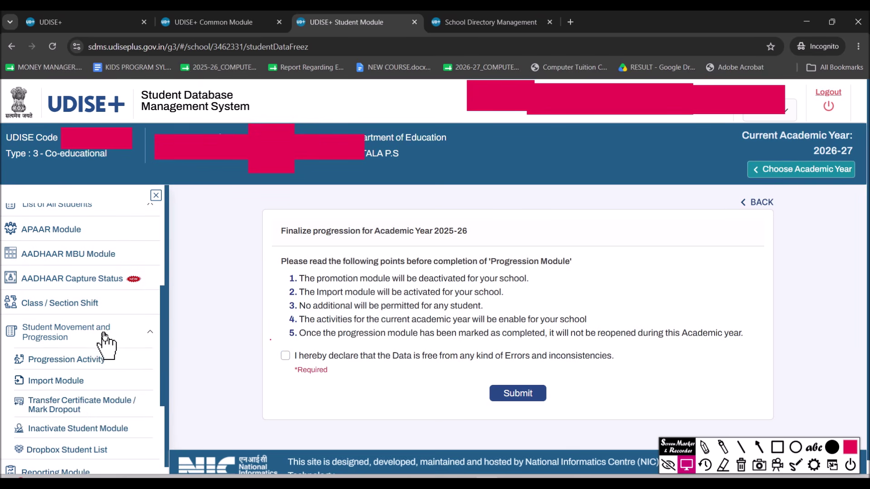
{"action": "left_click", "coordinate": [102, 334]}
{"action": "scroll", "coordinate": [36, 292], "scroll_direction": "up", "scroll_amount": 2}
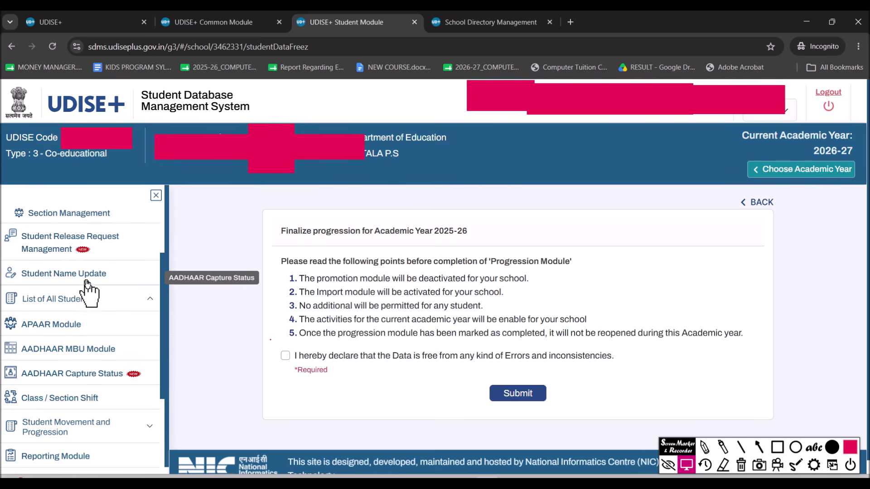
{"action": "left_click", "coordinate": [93, 303]}
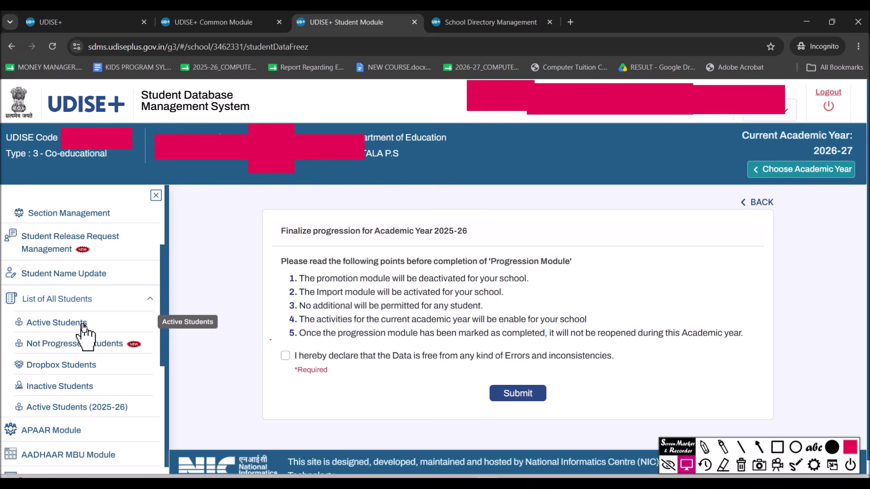
{"action": "left_click", "coordinate": [84, 324]}
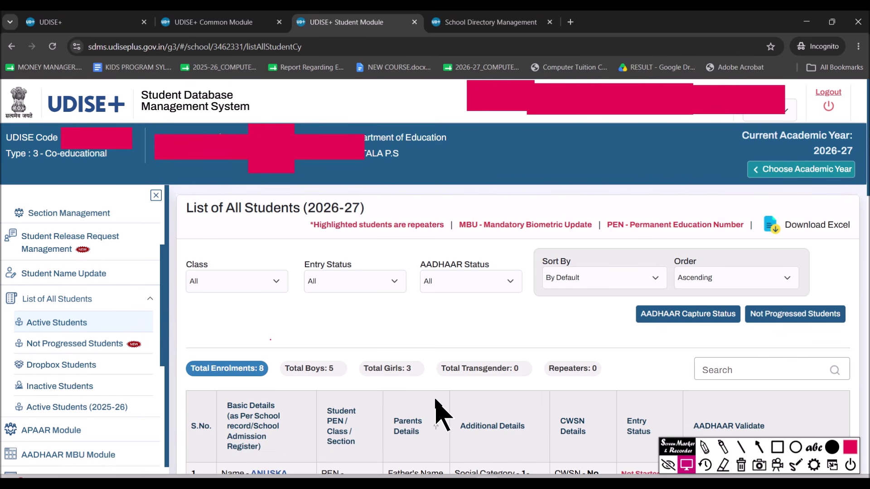
{"action": "scroll", "coordinate": [509, 320], "scroll_direction": "down", "scroll_amount": 4}
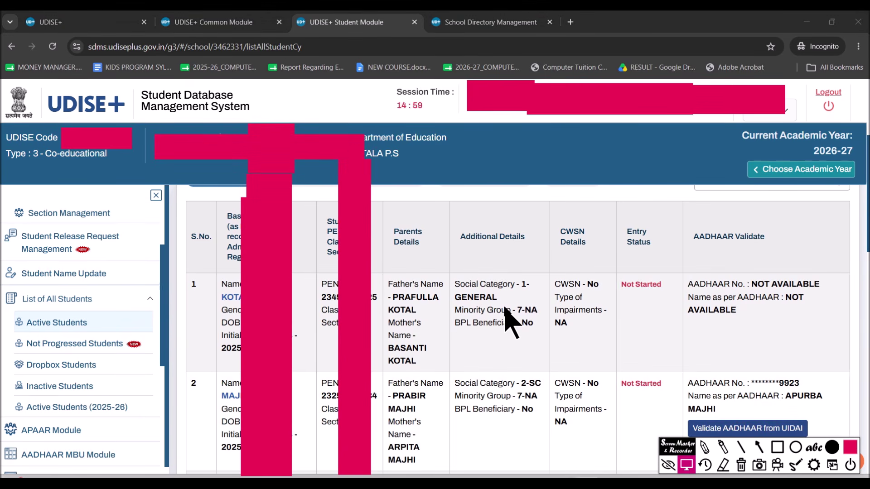
- Open the first active student's 2026-27 details for editing and review the general profile fields
{"action": "left_click", "coordinate": [235, 306]}
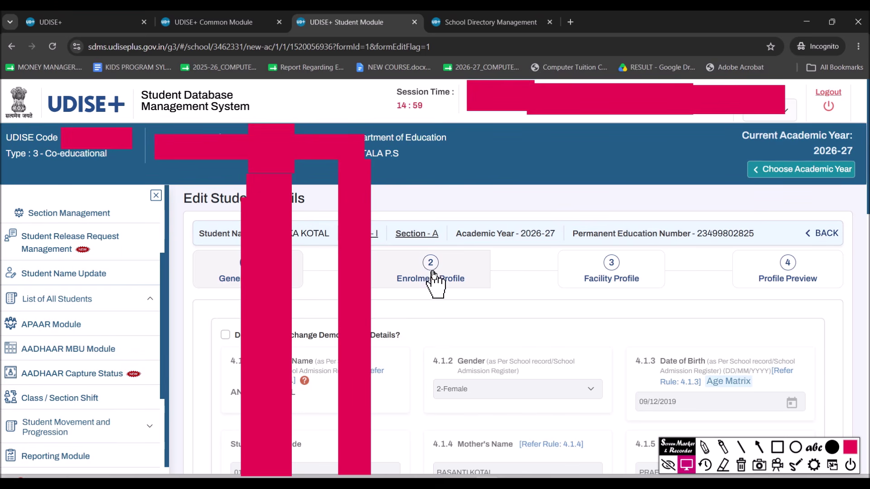
{"action": "scroll", "coordinate": [435, 271], "scroll_direction": "down", "scroll_amount": 9}
{"action": "scroll", "coordinate": [433, 270], "scroll_direction": "down", "scroll_amount": 5}
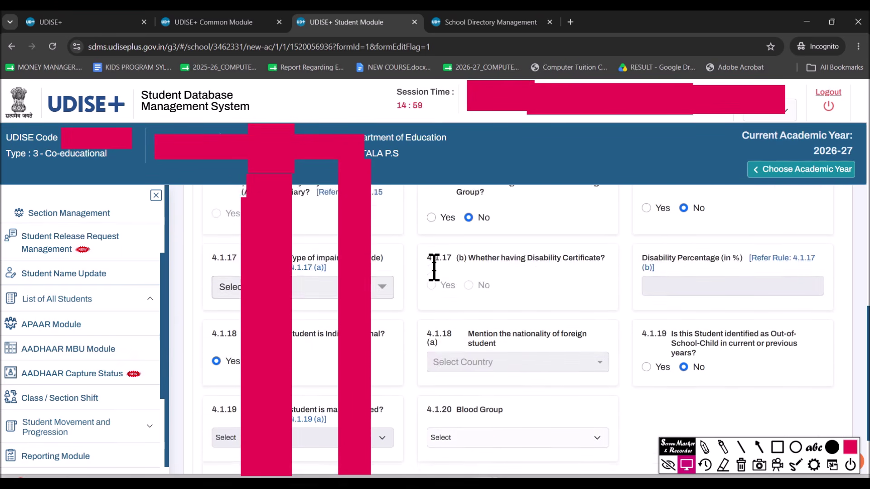